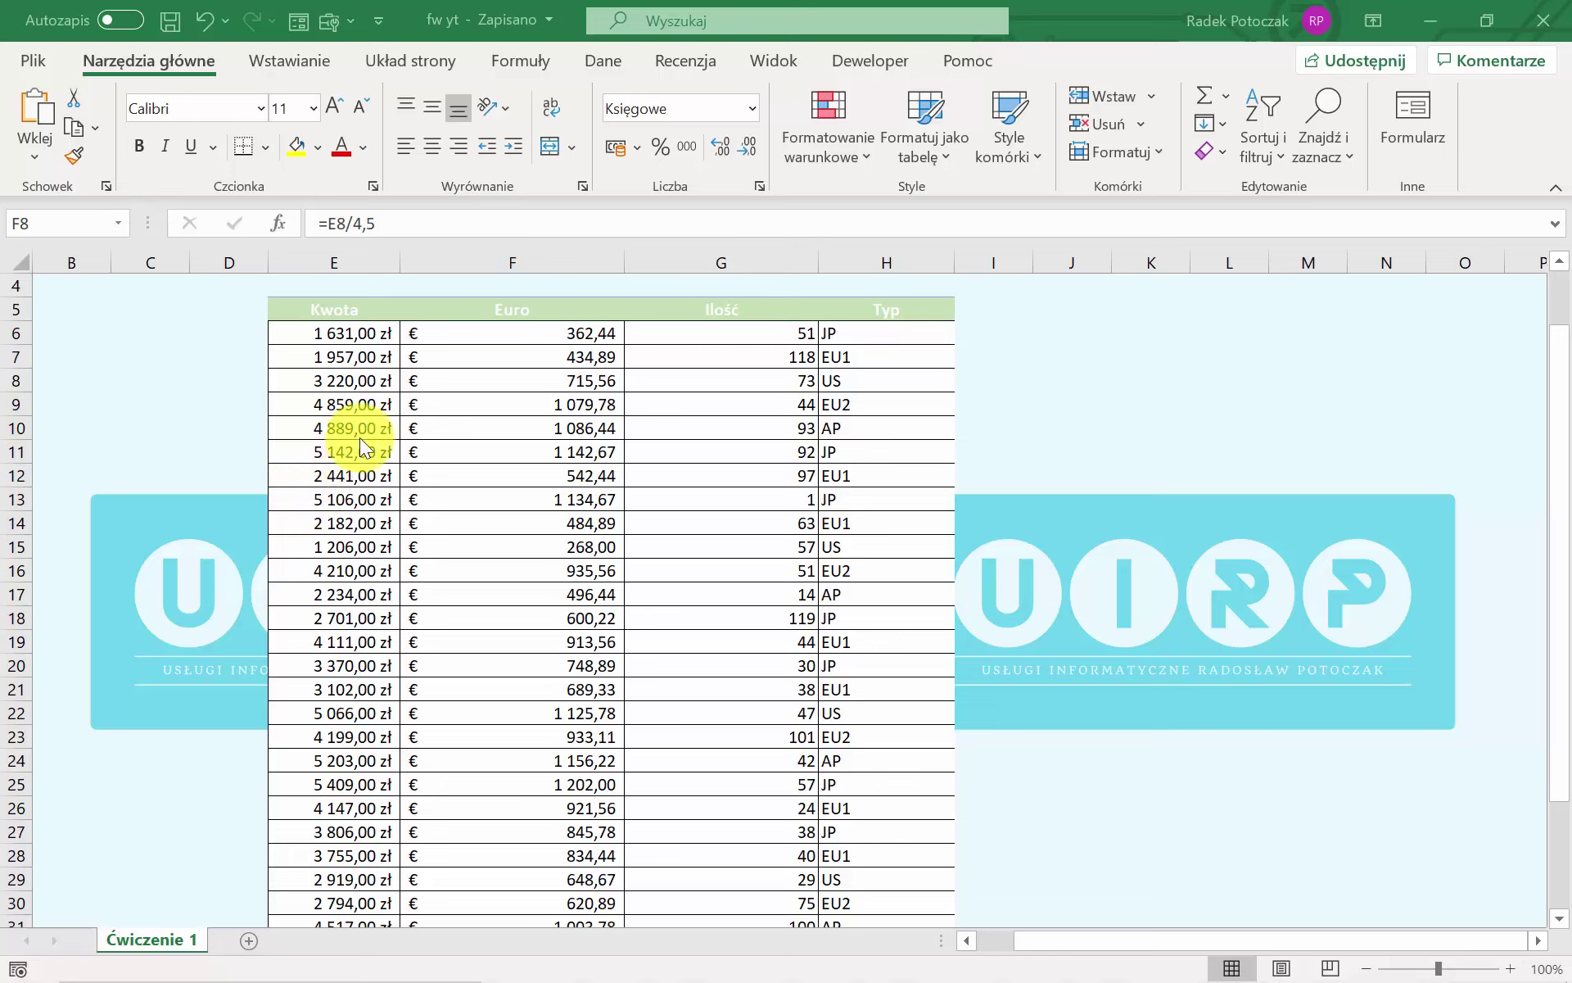
Select the Kwota amounts E6:E36, the 31 values totalling 112 593,00 zł.
left_click(358, 336)
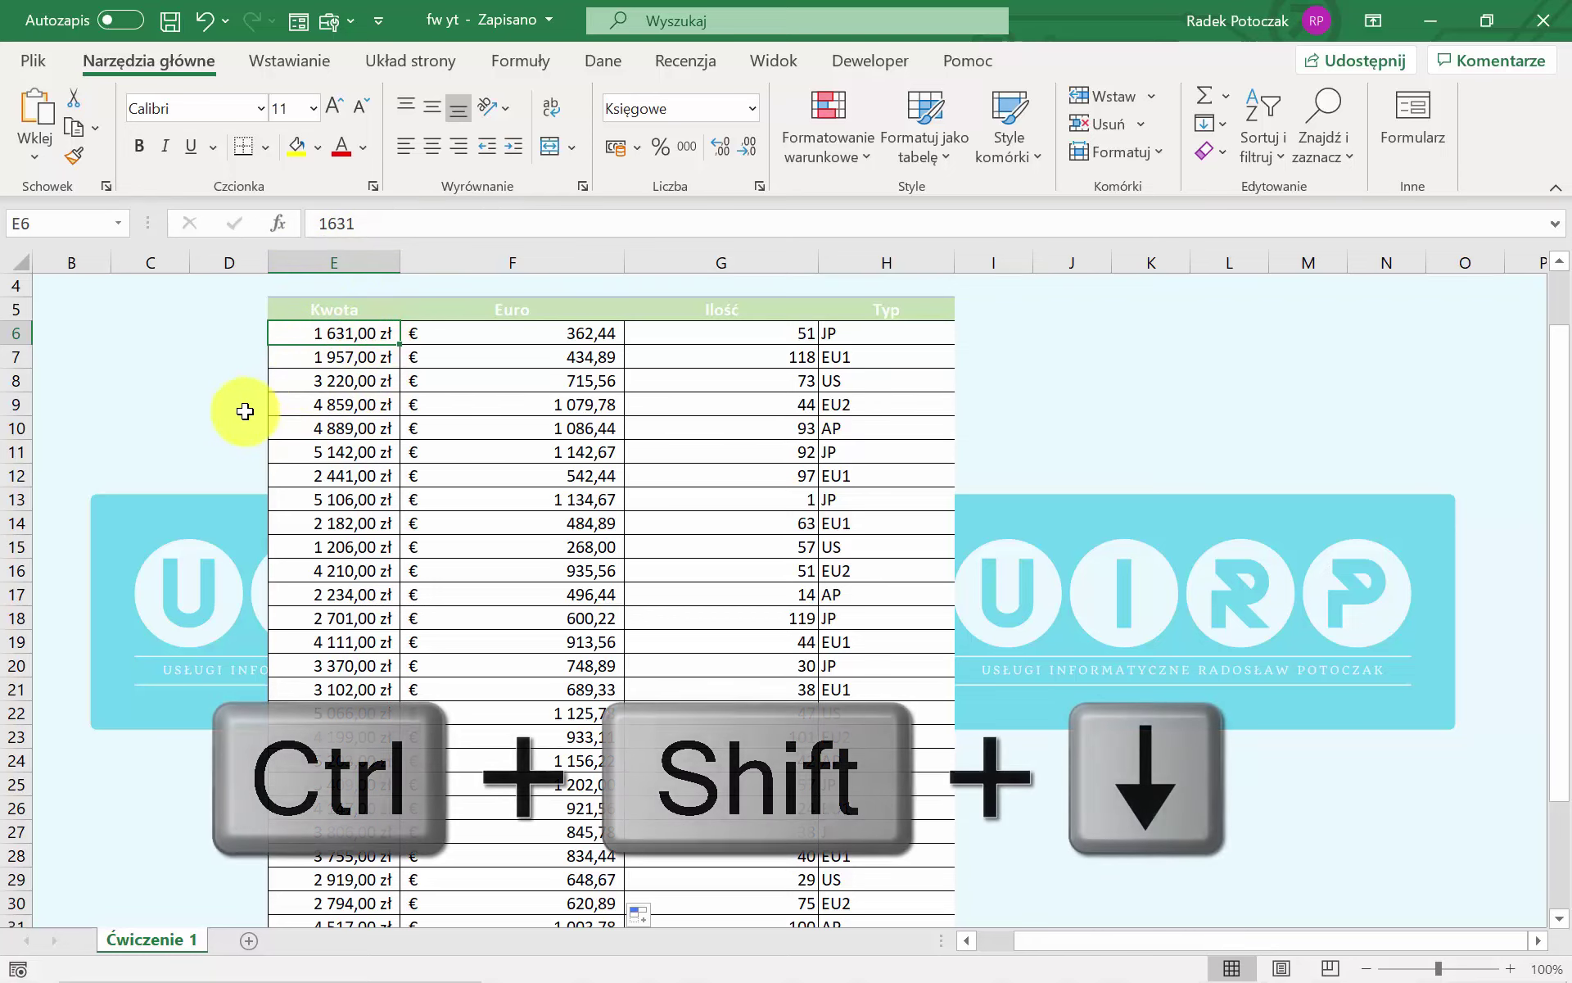
key("ctrl+shift+Down")
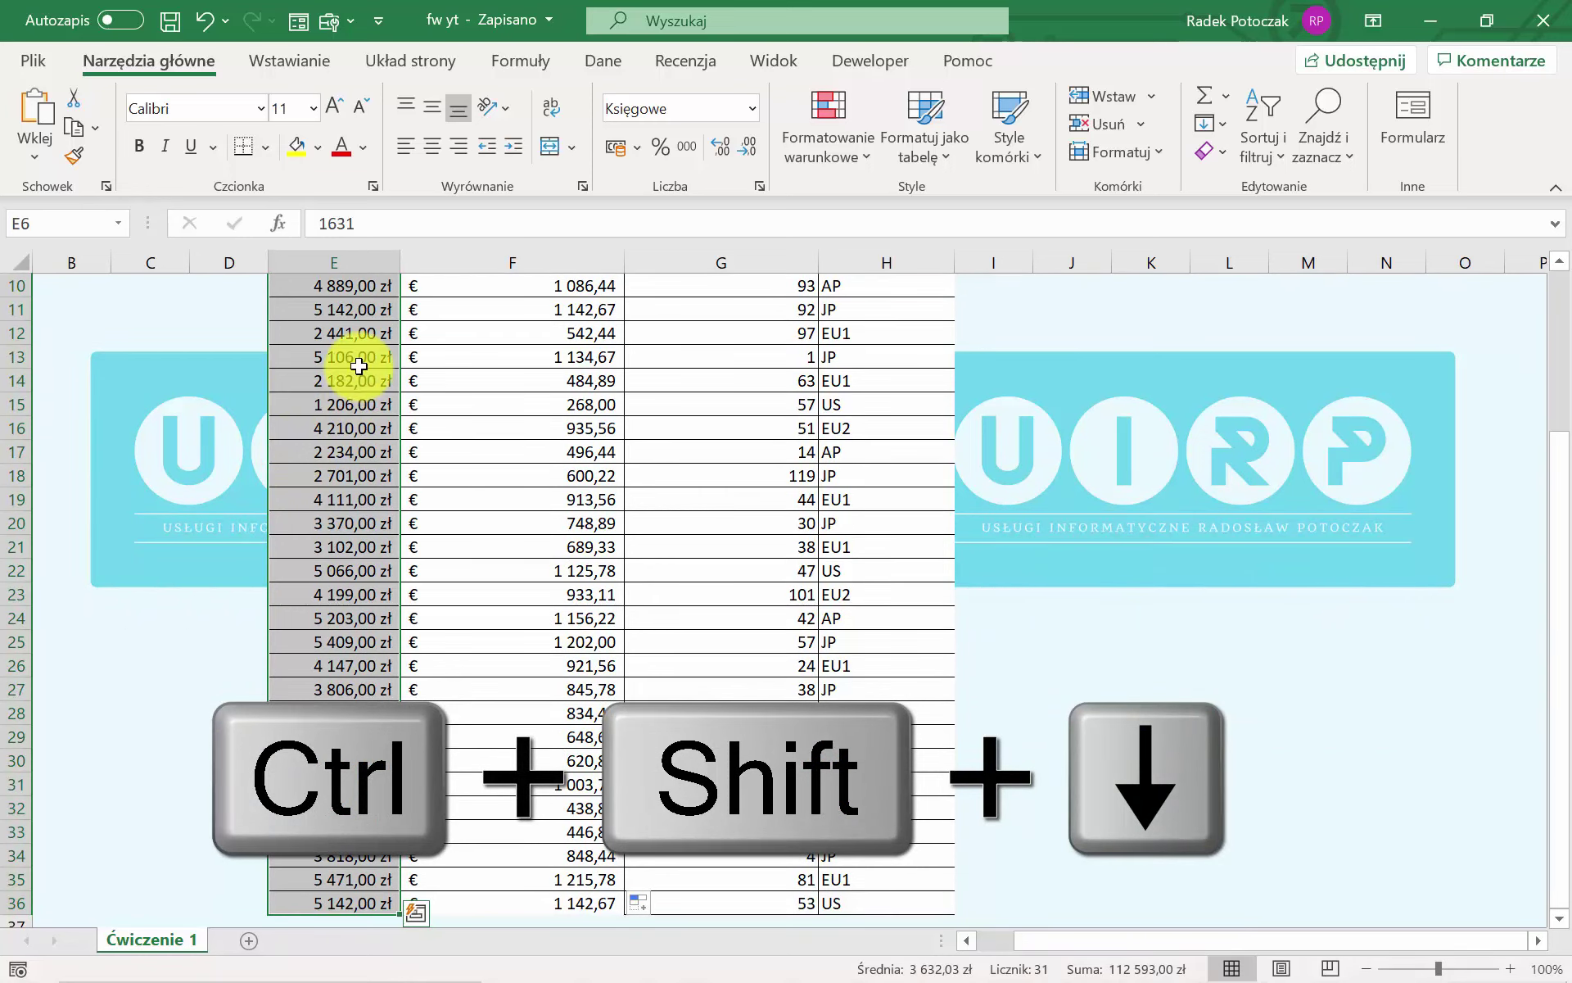
scroll(369, 688, "down", 2)
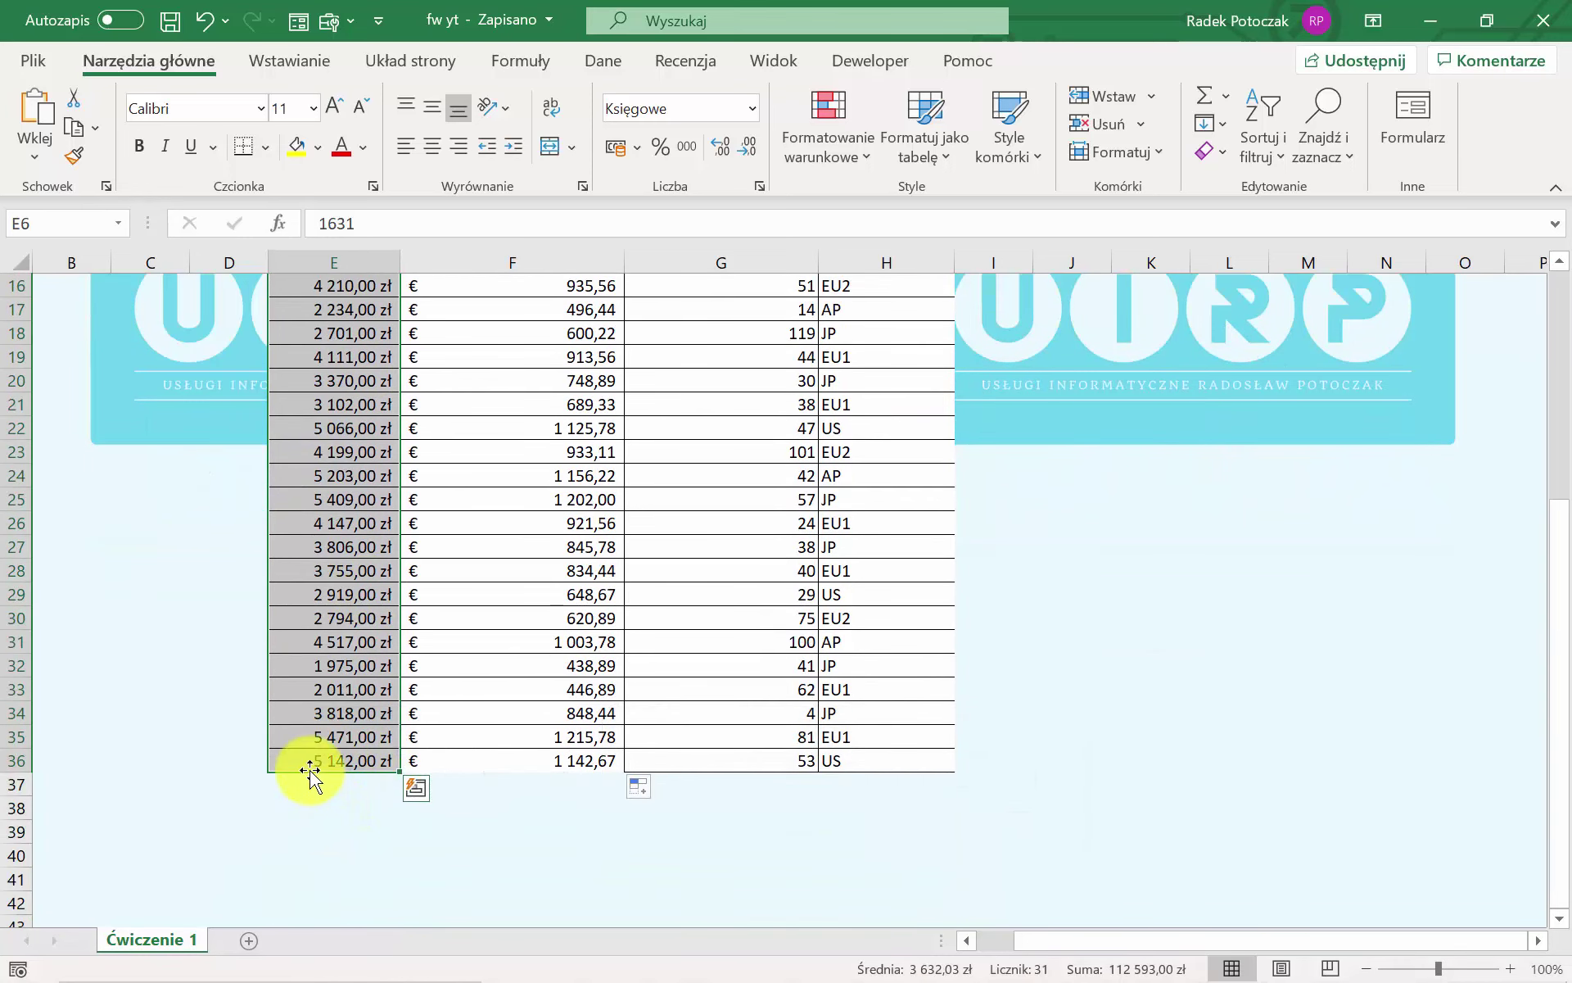
scroll(323, 794, "up", 3)
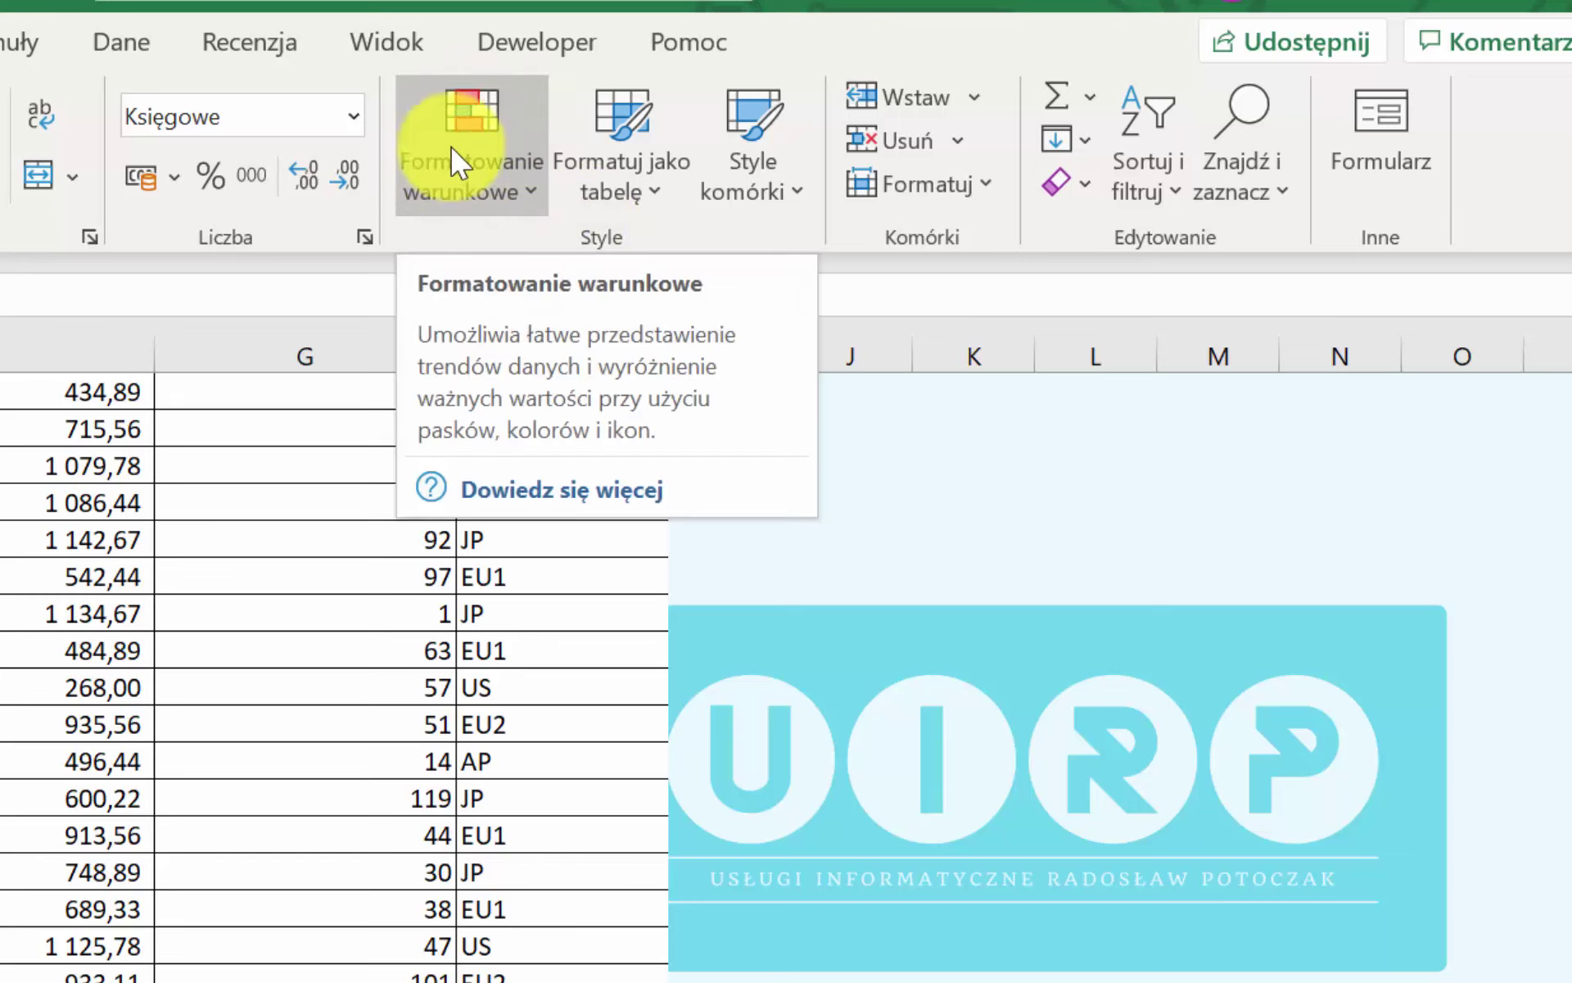
Start a Większe niż (greater than) highlight rule for the selected Kwota amounts.
left_click(515, 168)
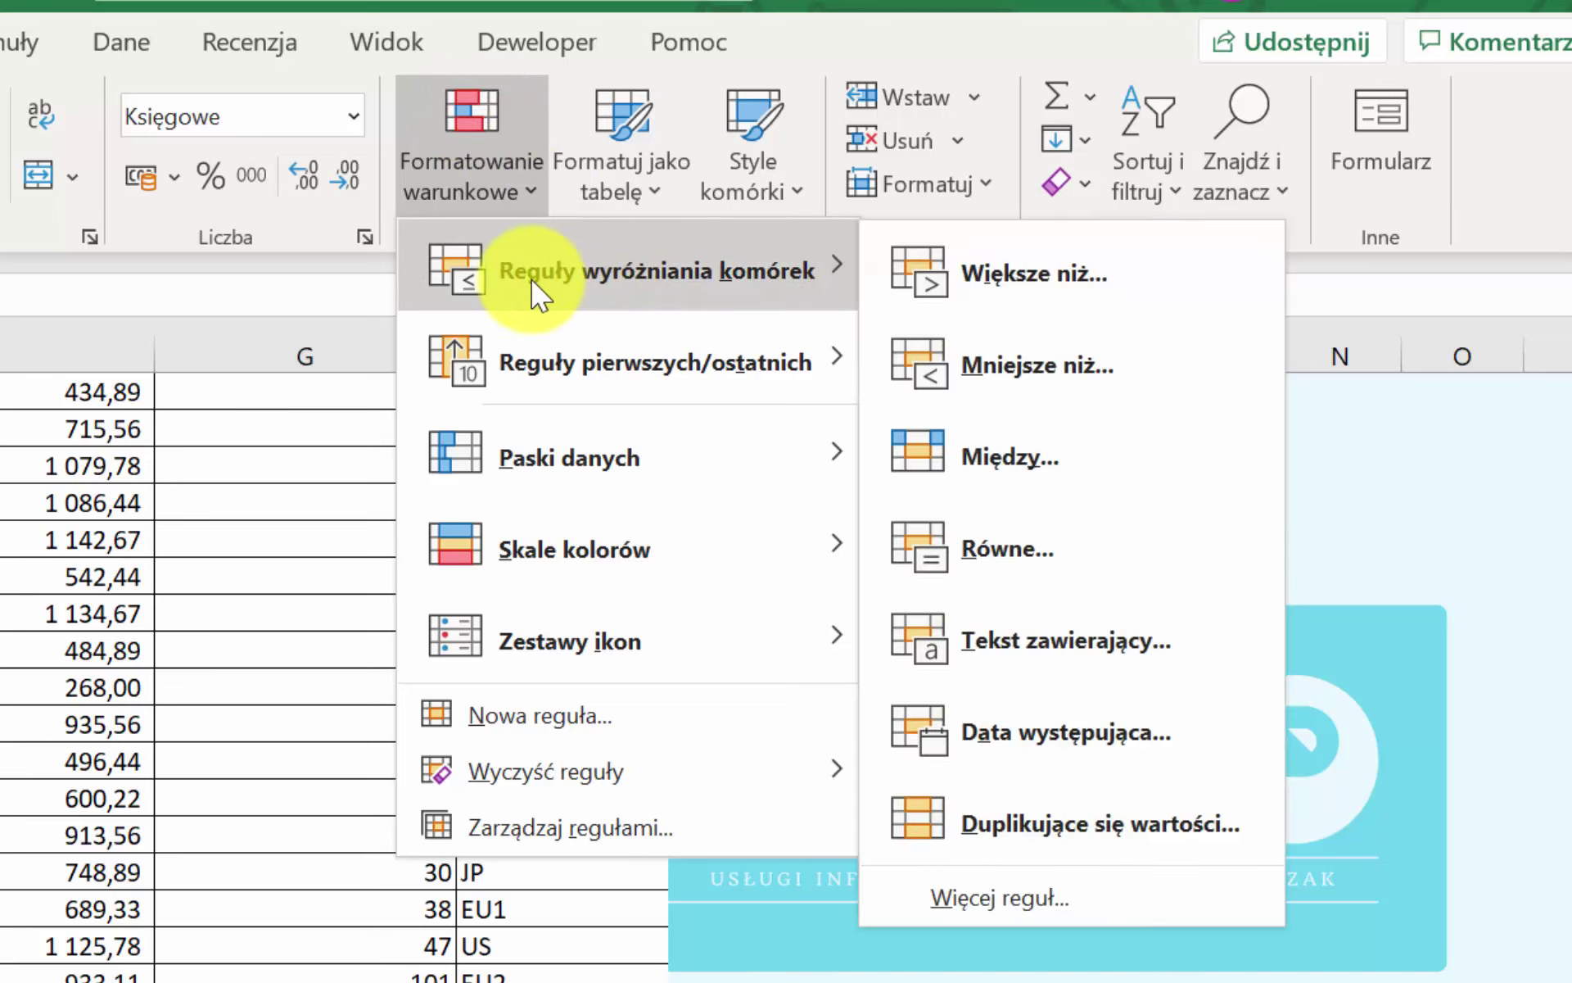
mouse_move(933, 208)
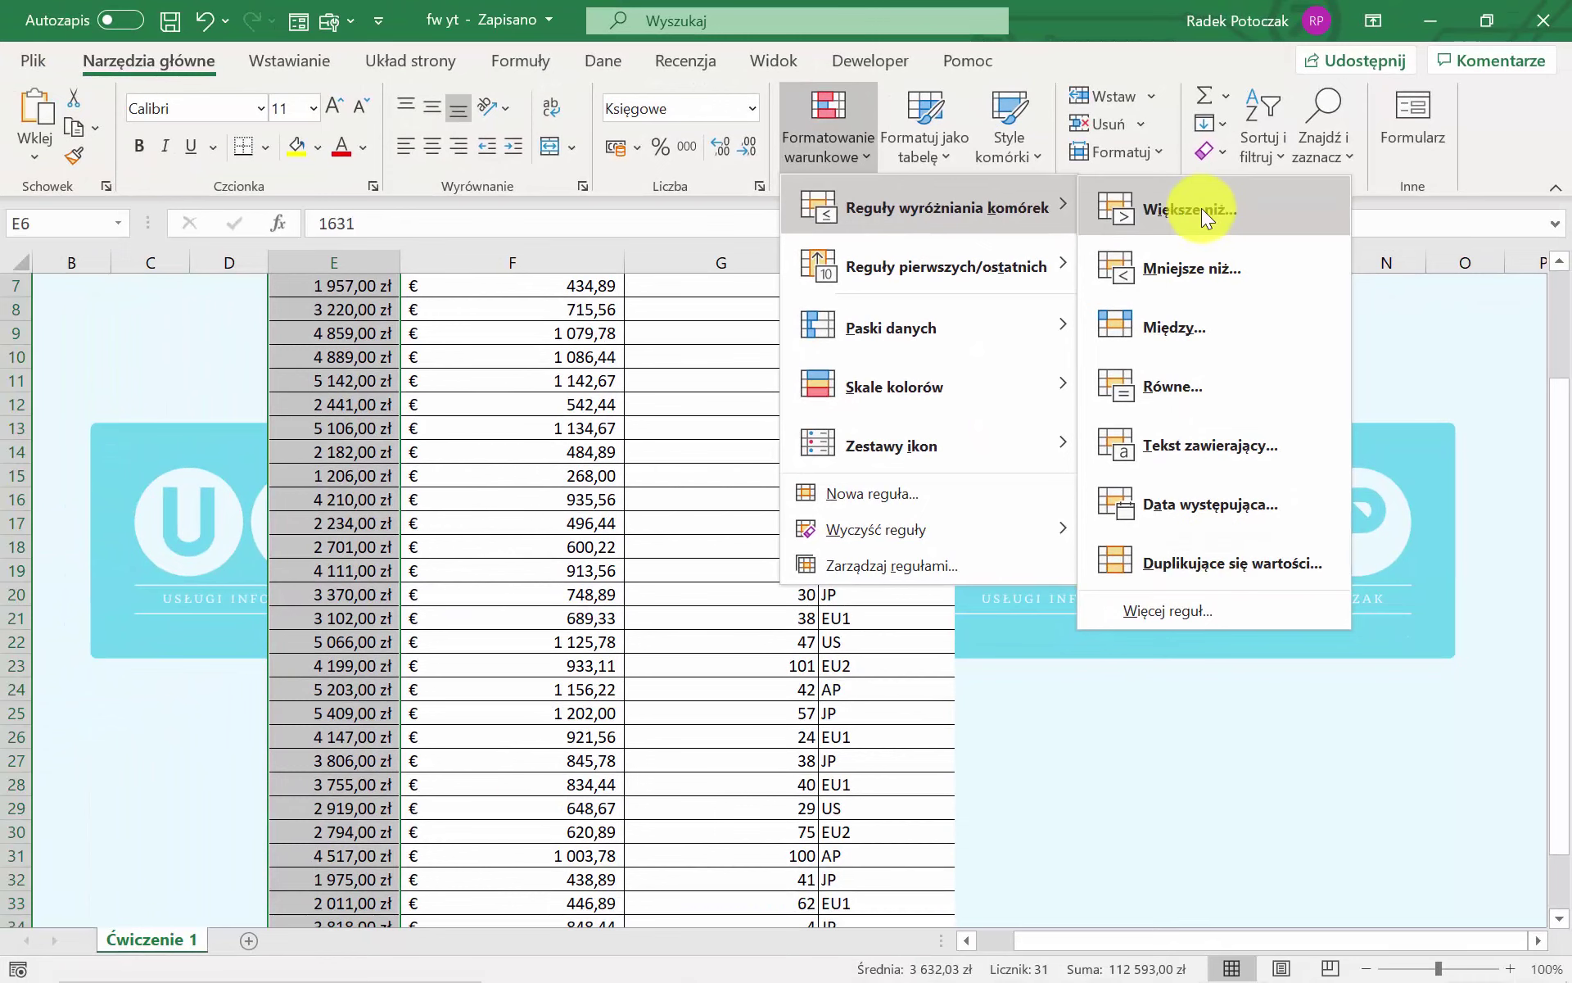
left_click(1176, 218)
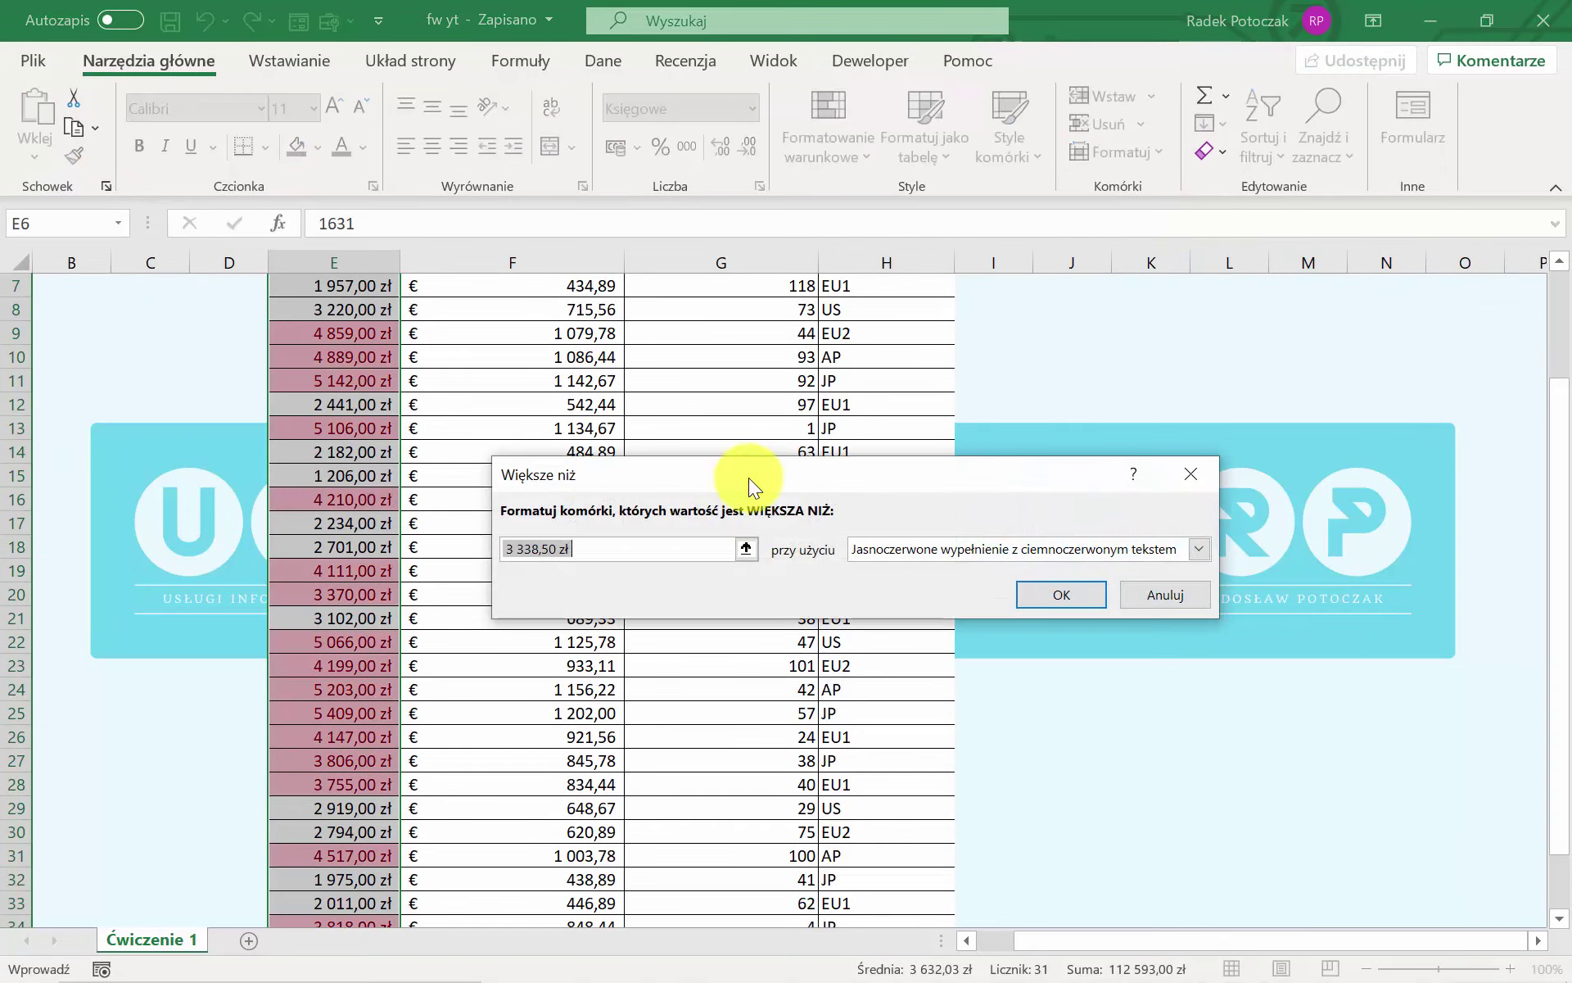
Set the greater-than threshold to 4000, try green fill with dark green text, then reopen the style list.
type("40")
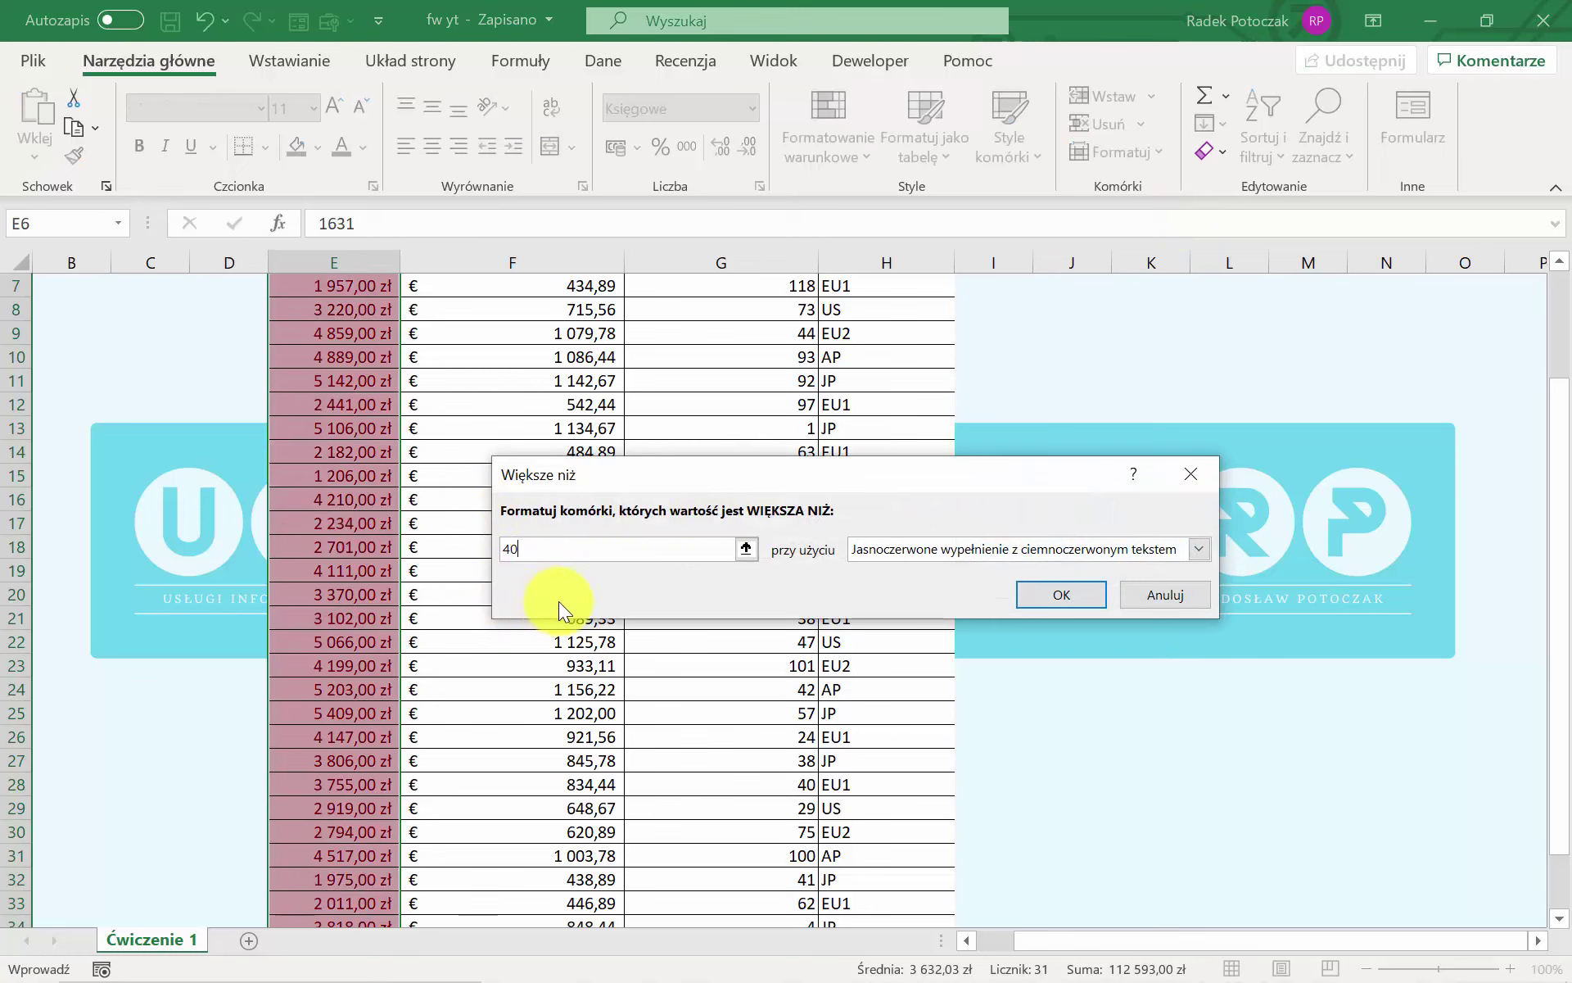
type("00")
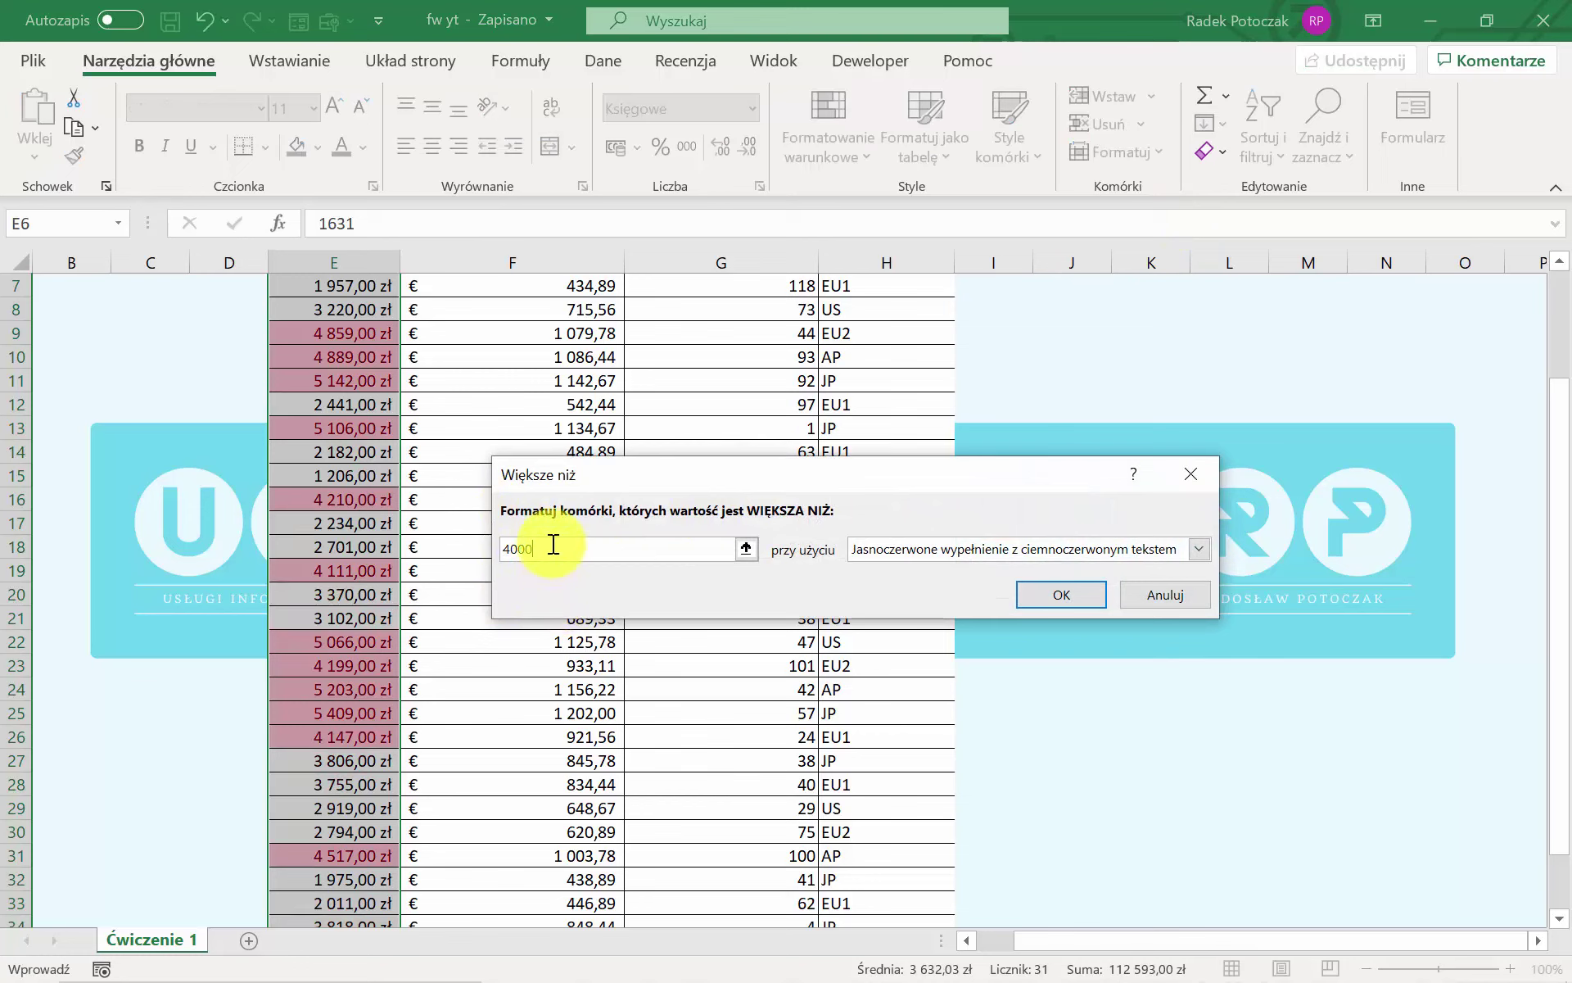
left_click_drag(696, 479, 660, 344)
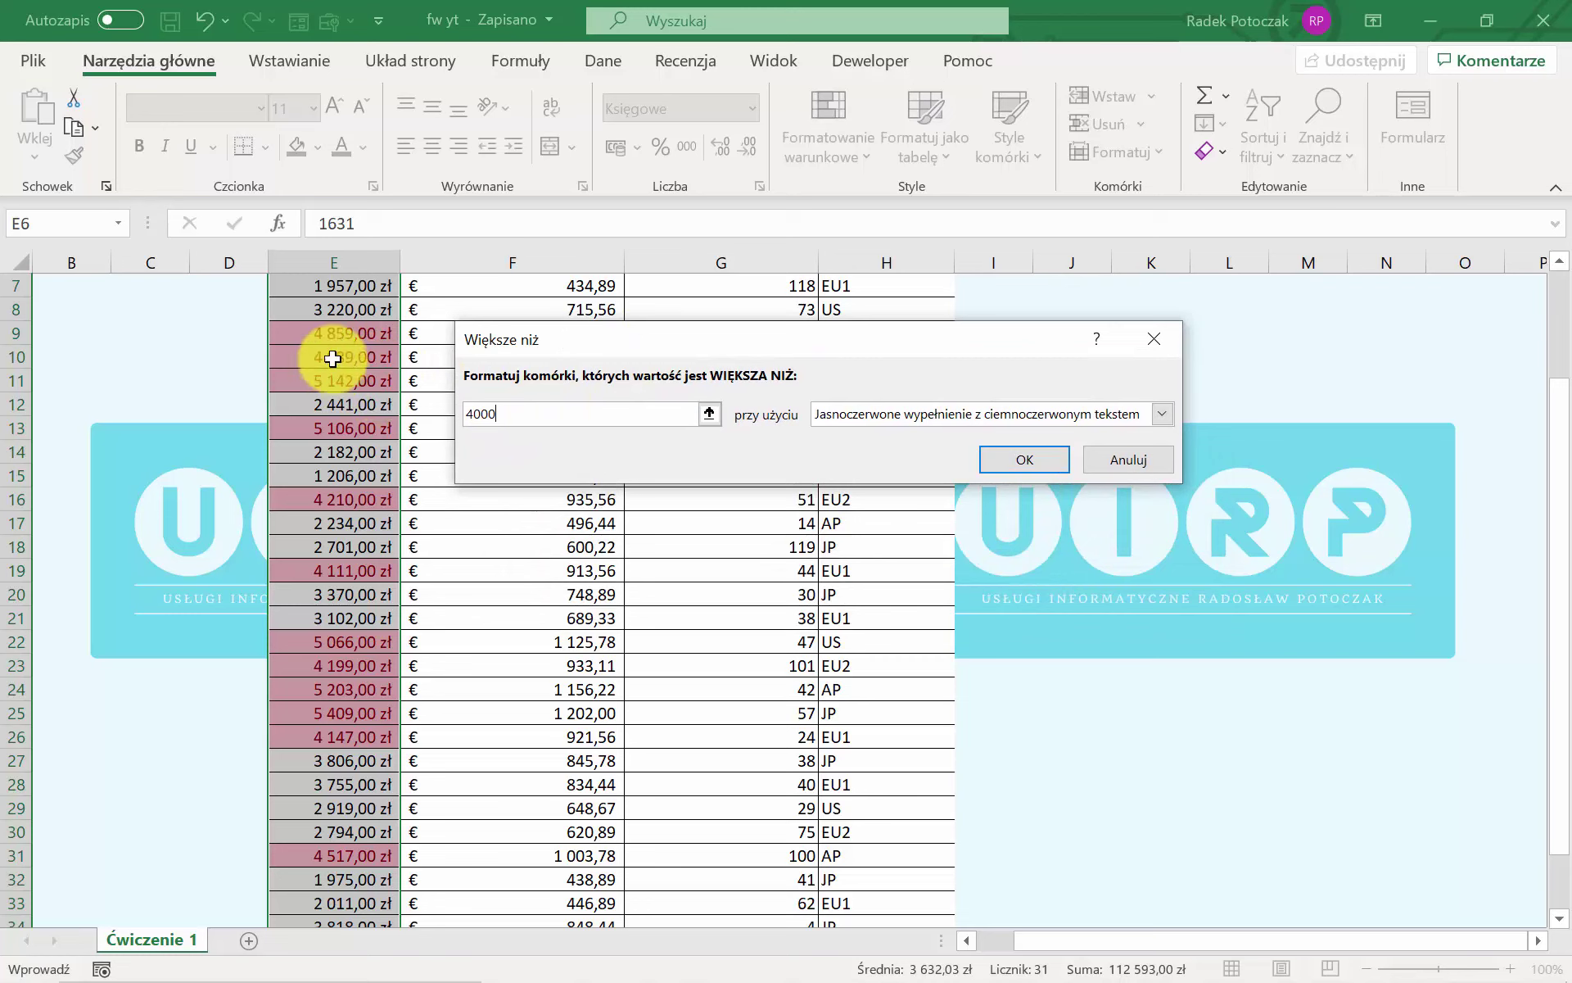
left_click(940, 415)
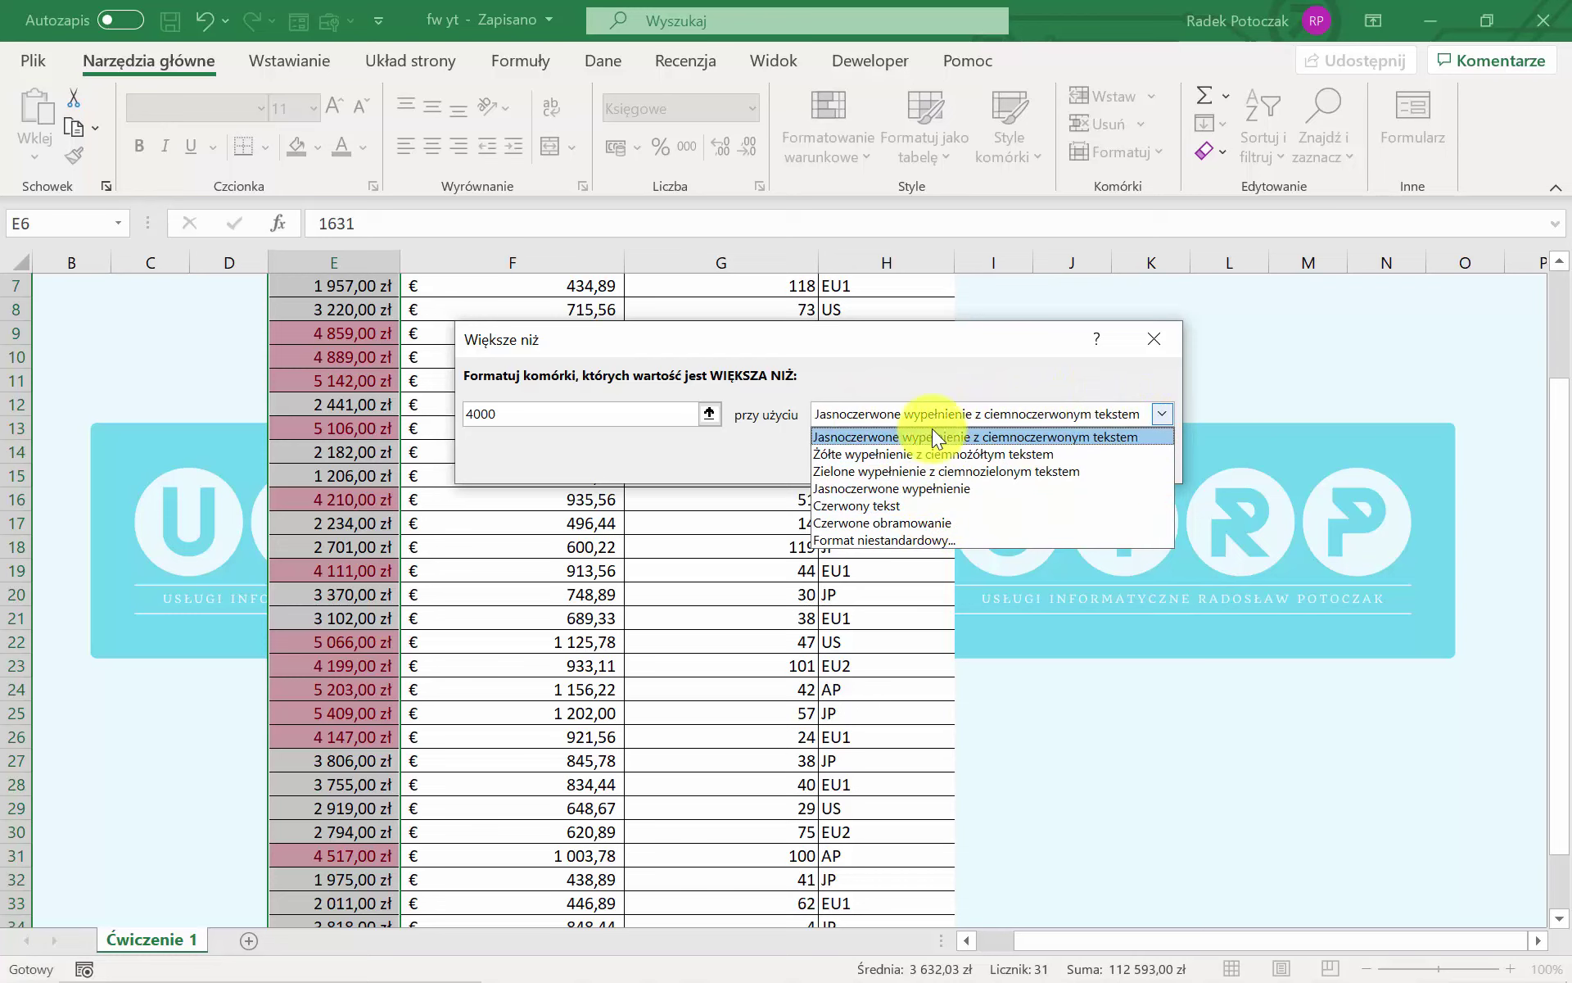
left_click(864, 473)
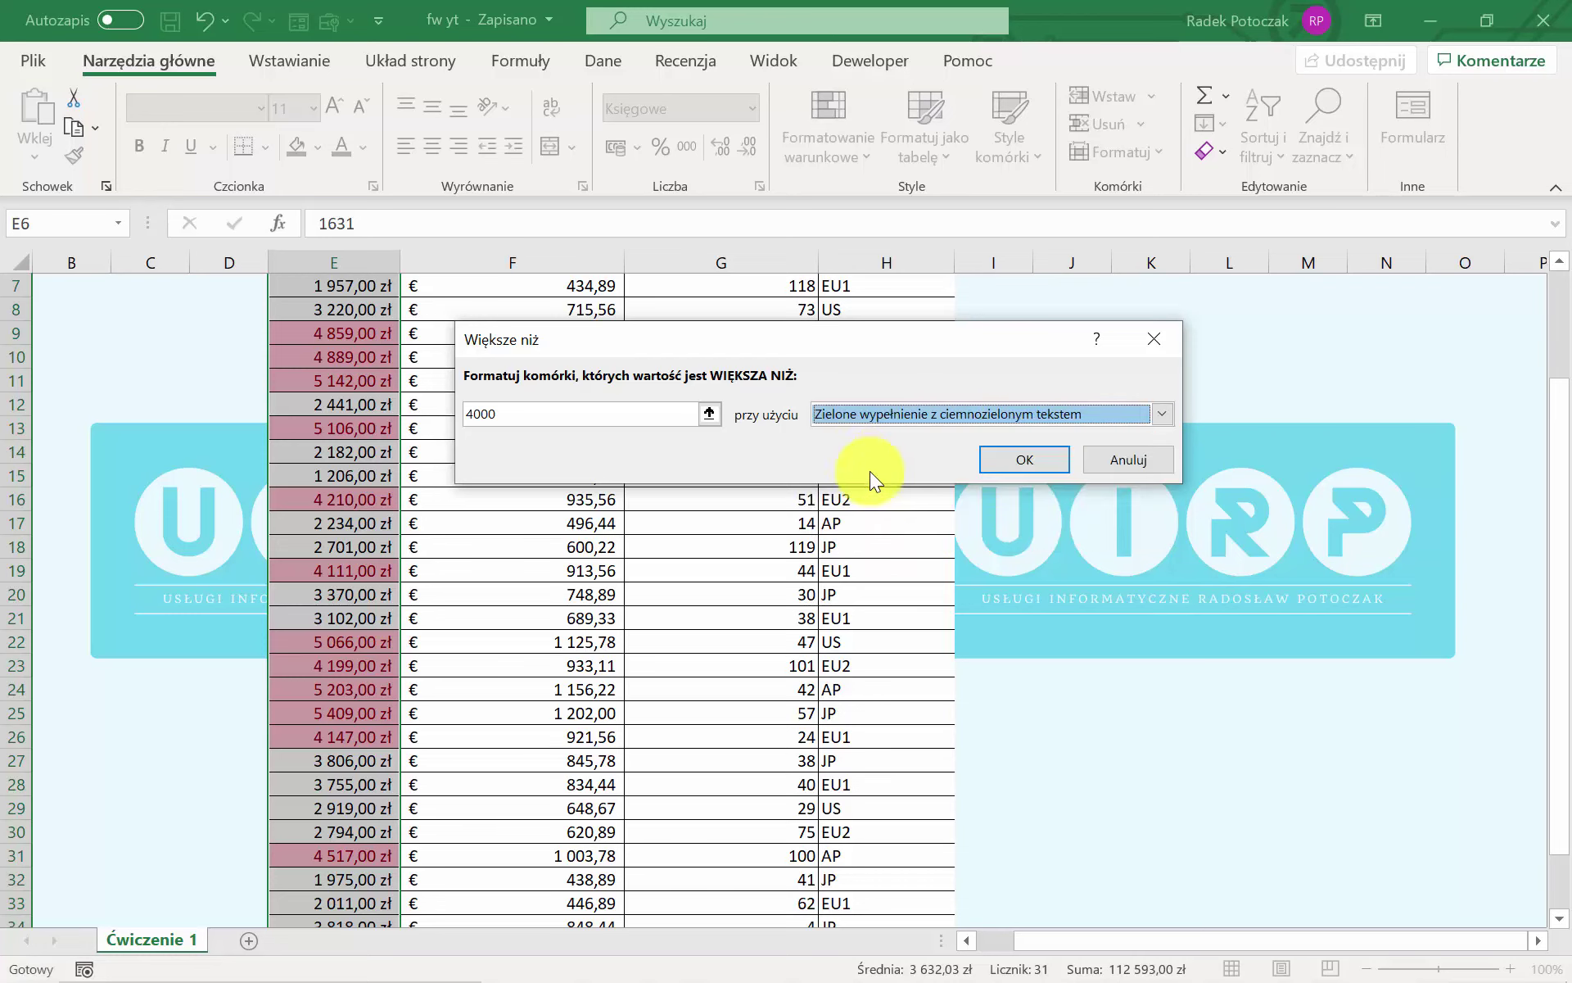
left_click(966, 410)
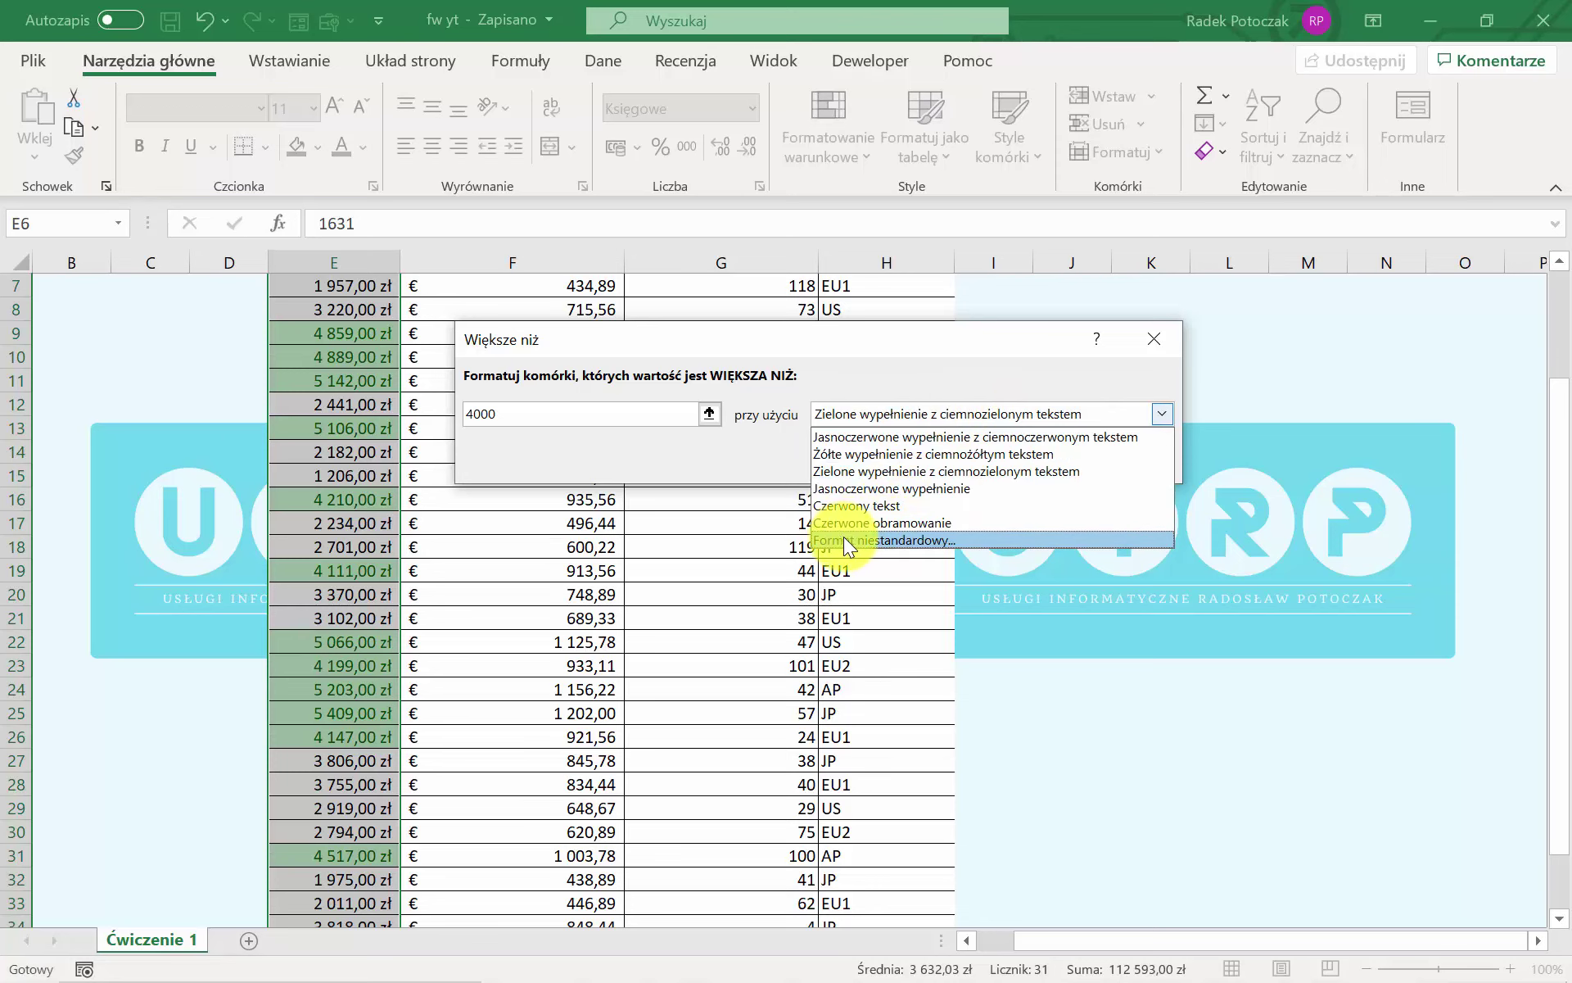
Choose Format niestandardowy and give the rule a solid green background fill.
left_click(1005, 540)
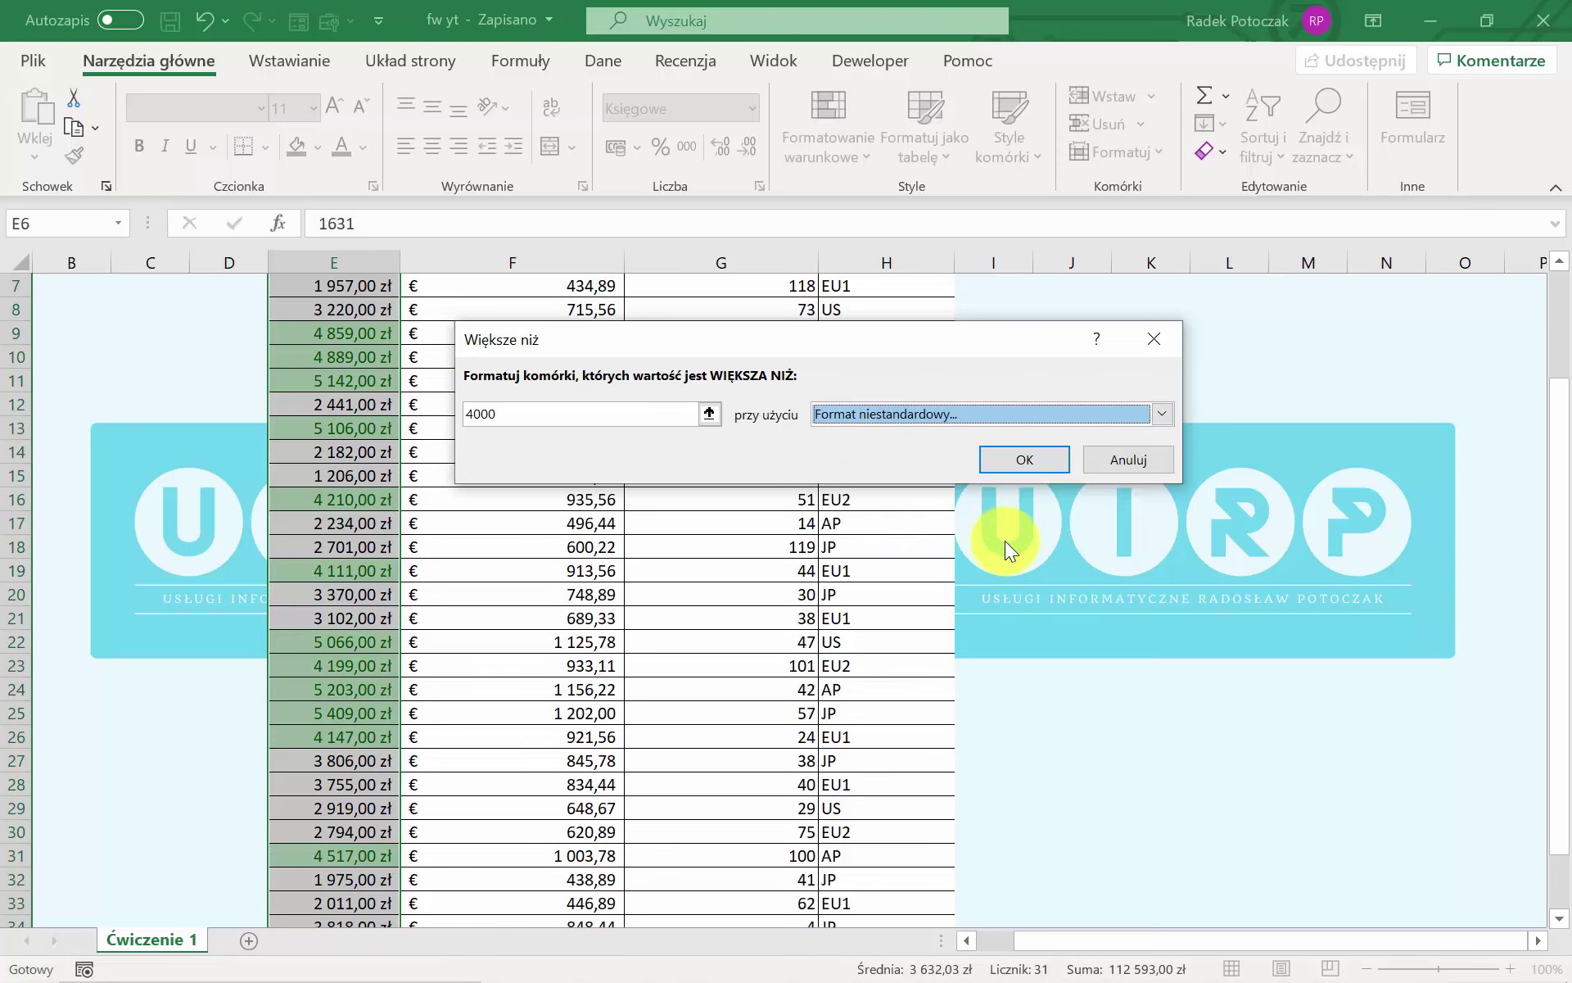
left_click_drag(939, 190, 950, 230)
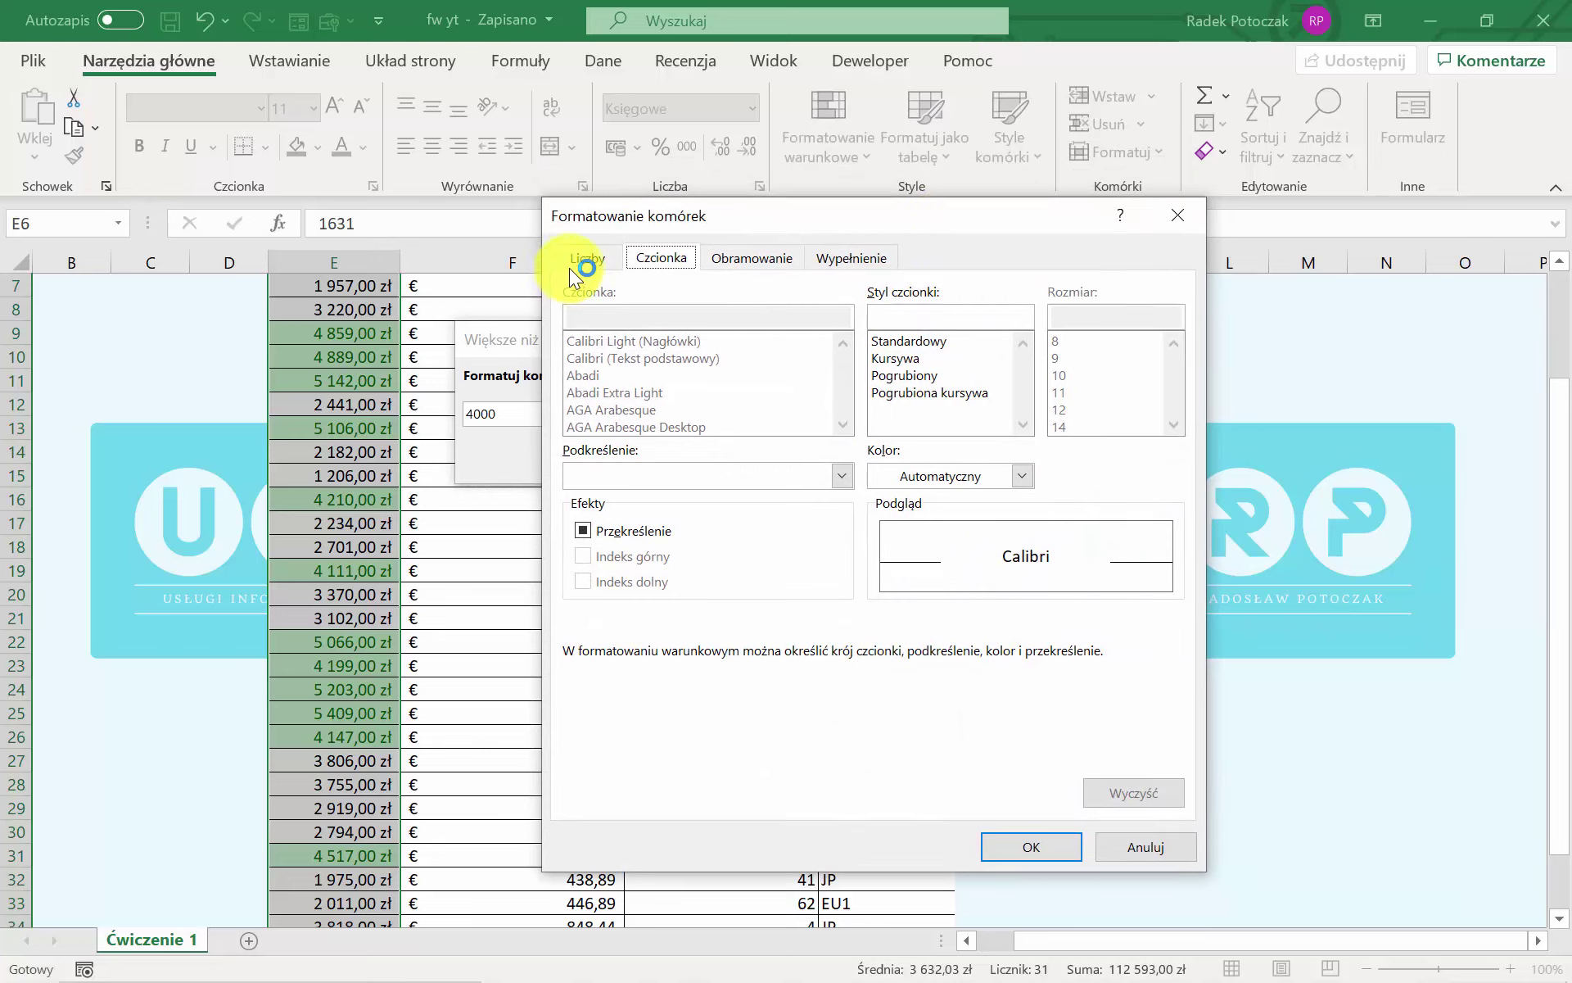
left_click(655, 261)
left_click(606, 260)
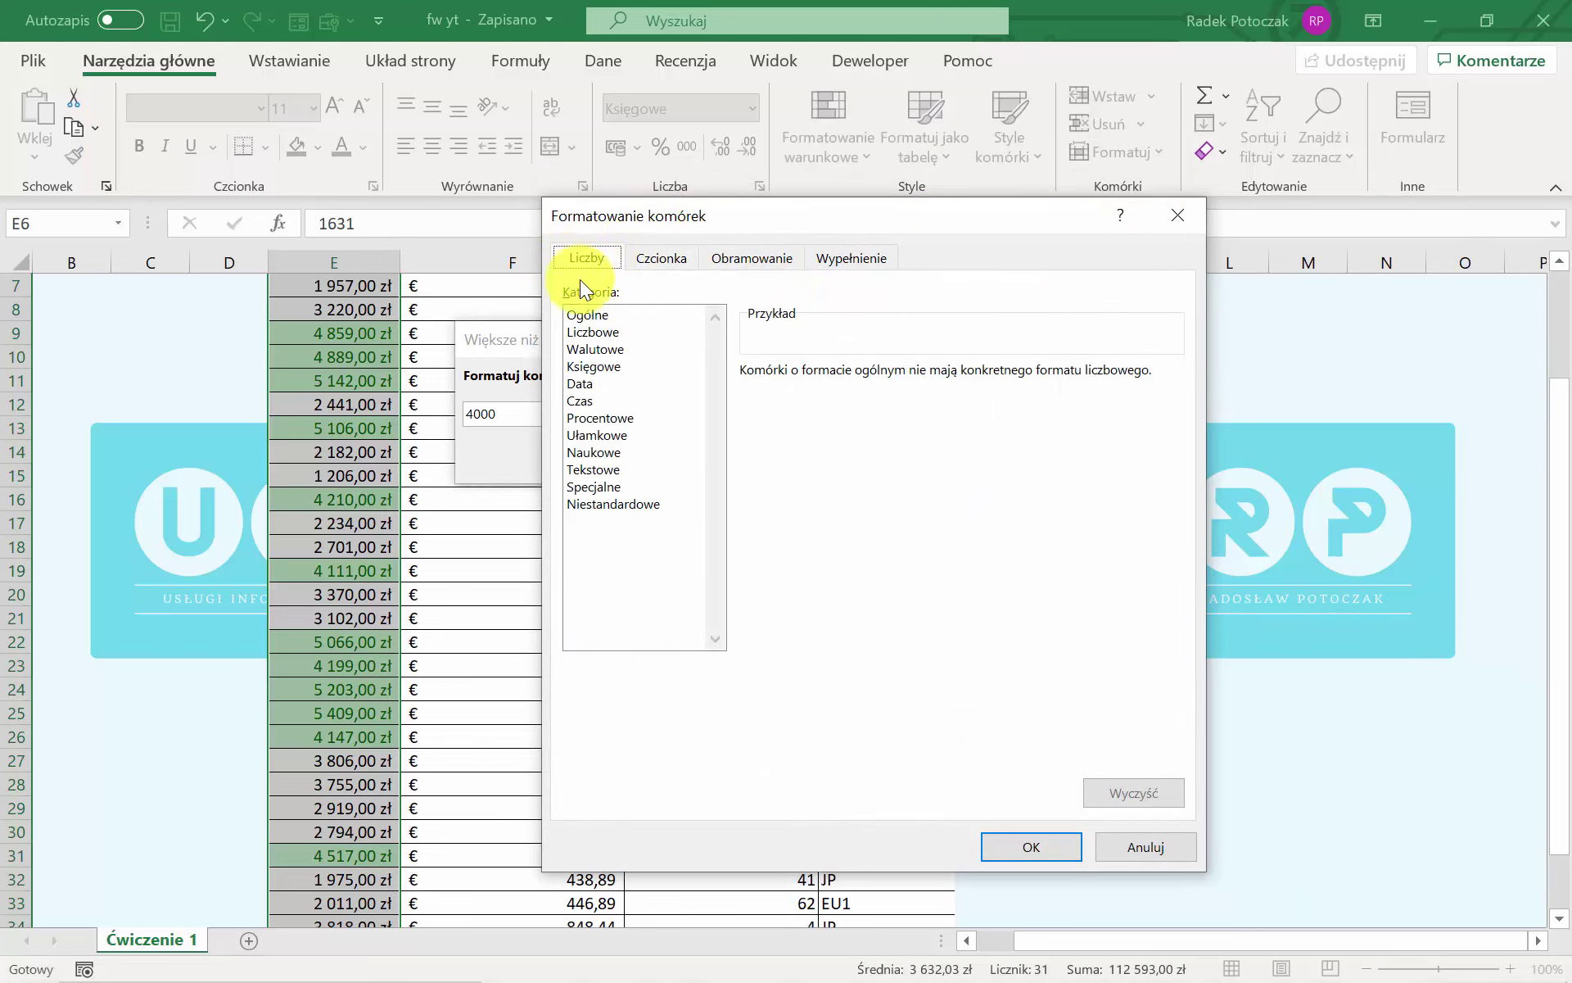
left_click(717, 264)
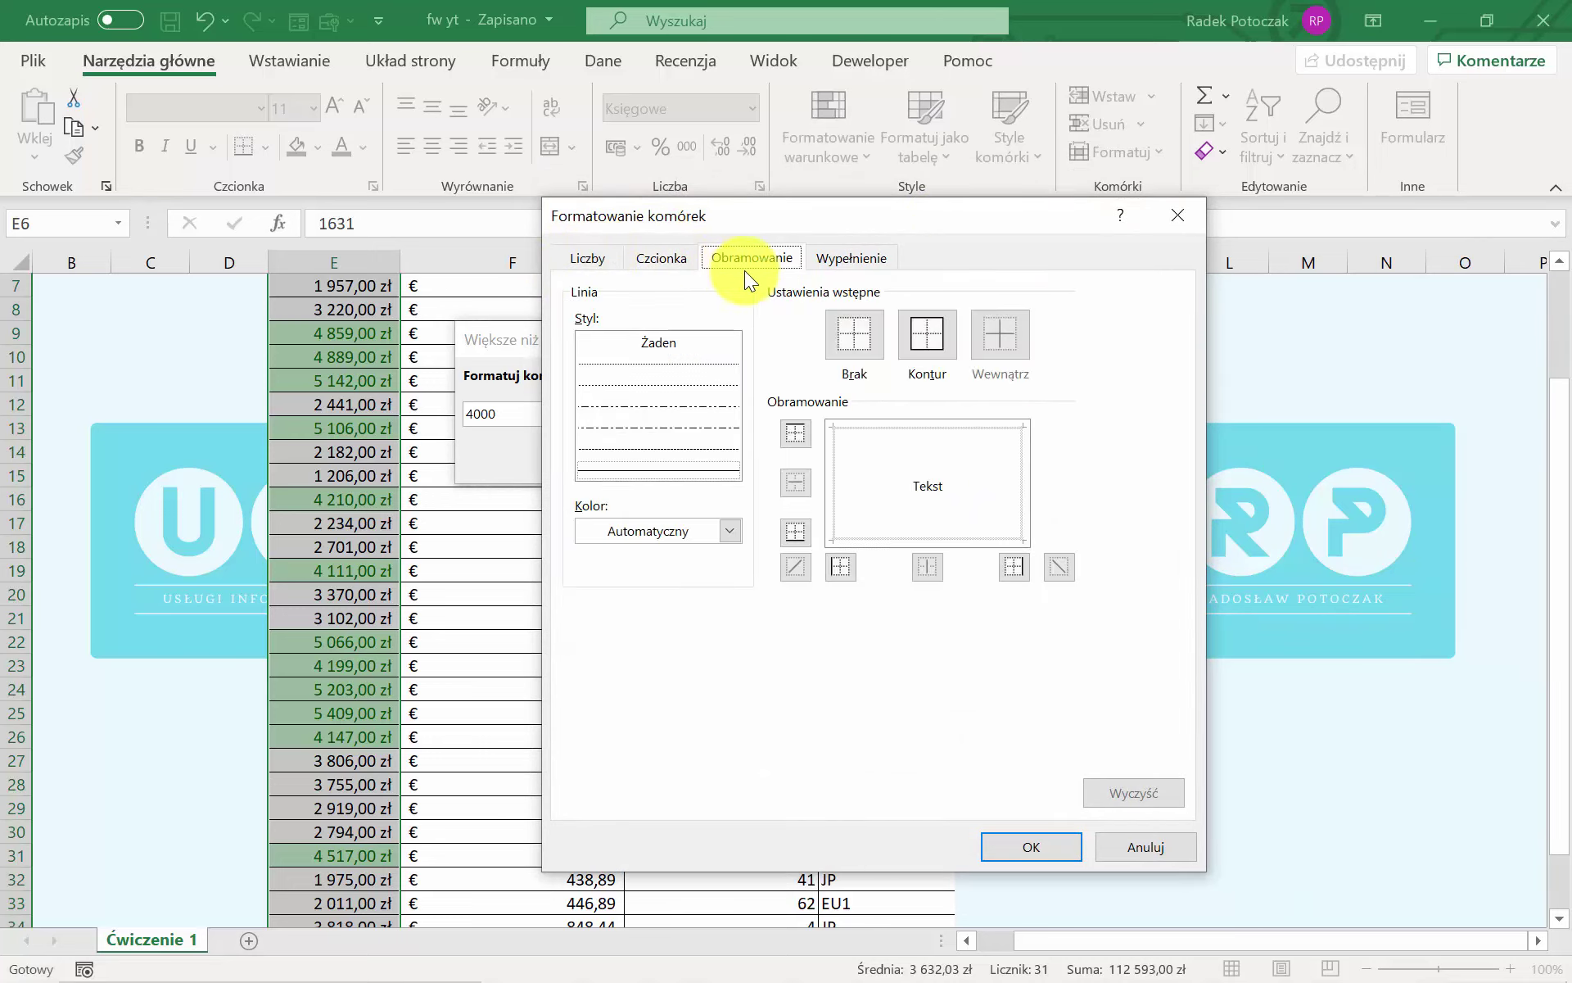
left_click(823, 262)
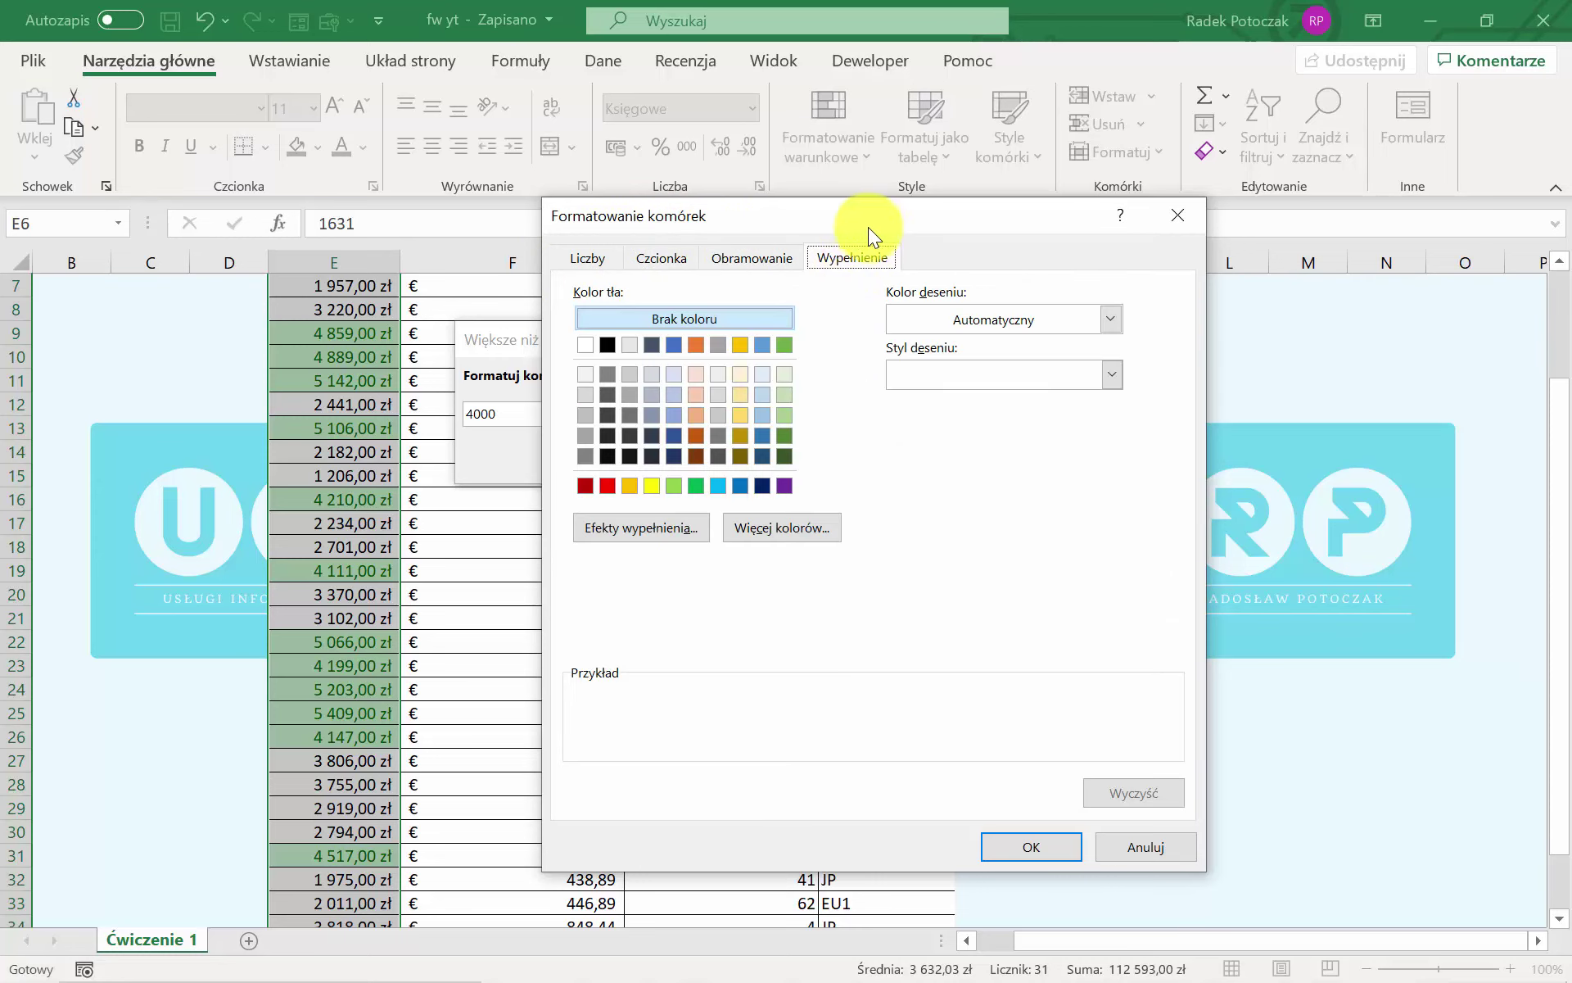
left_click(696, 485)
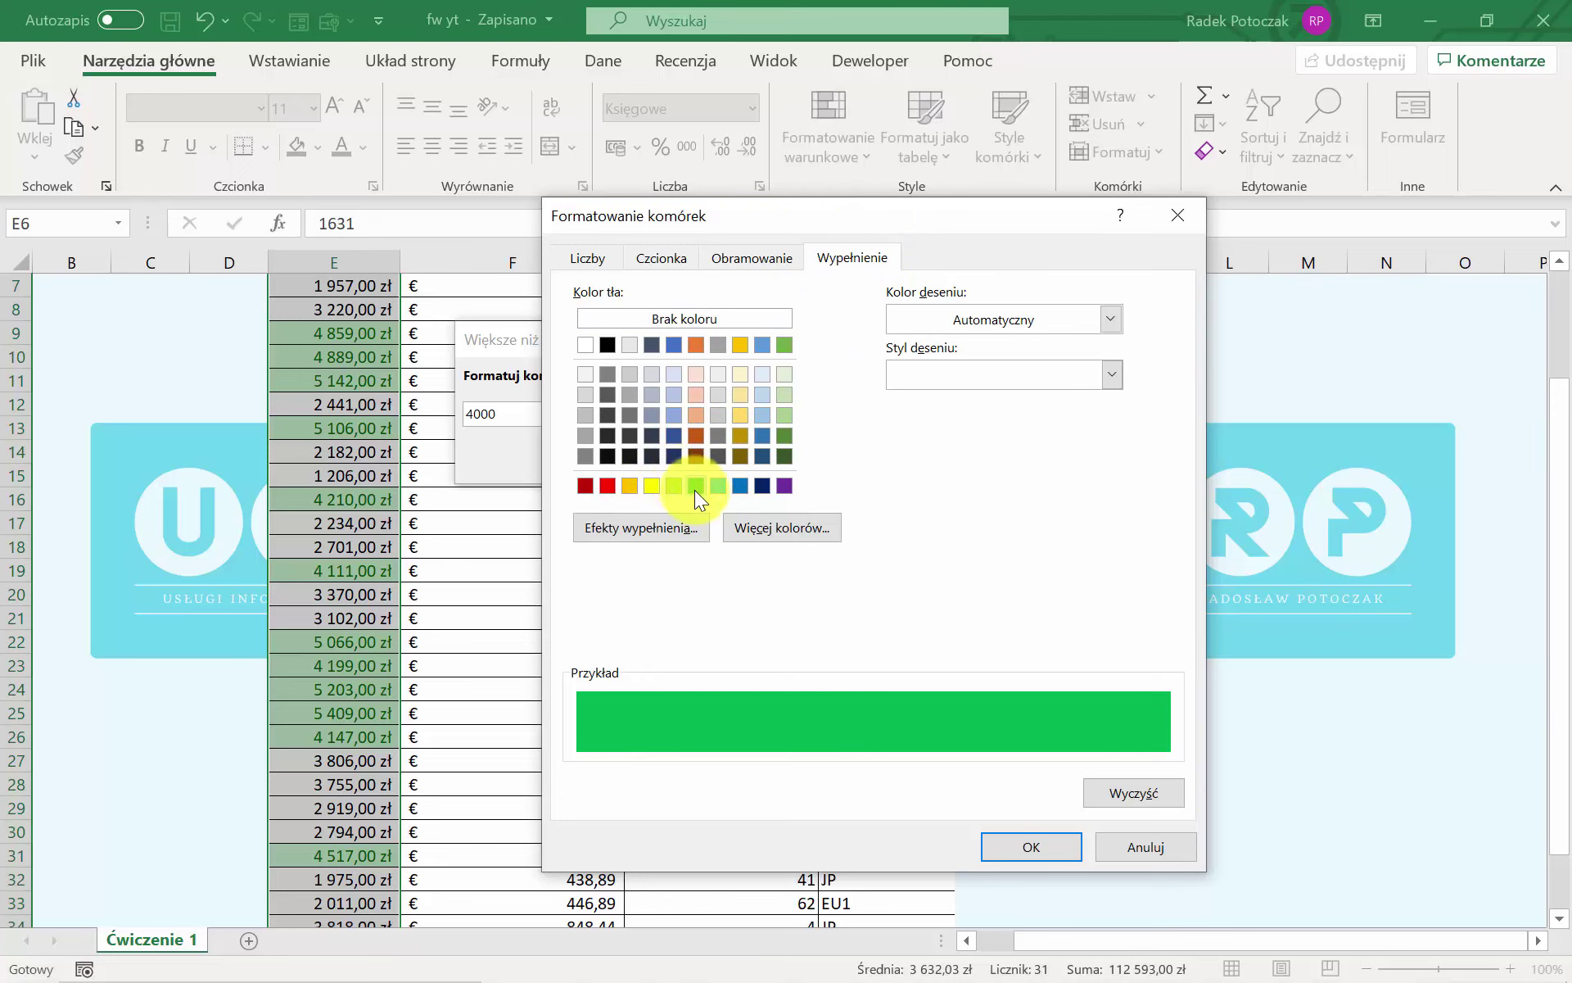
left_click(1035, 833)
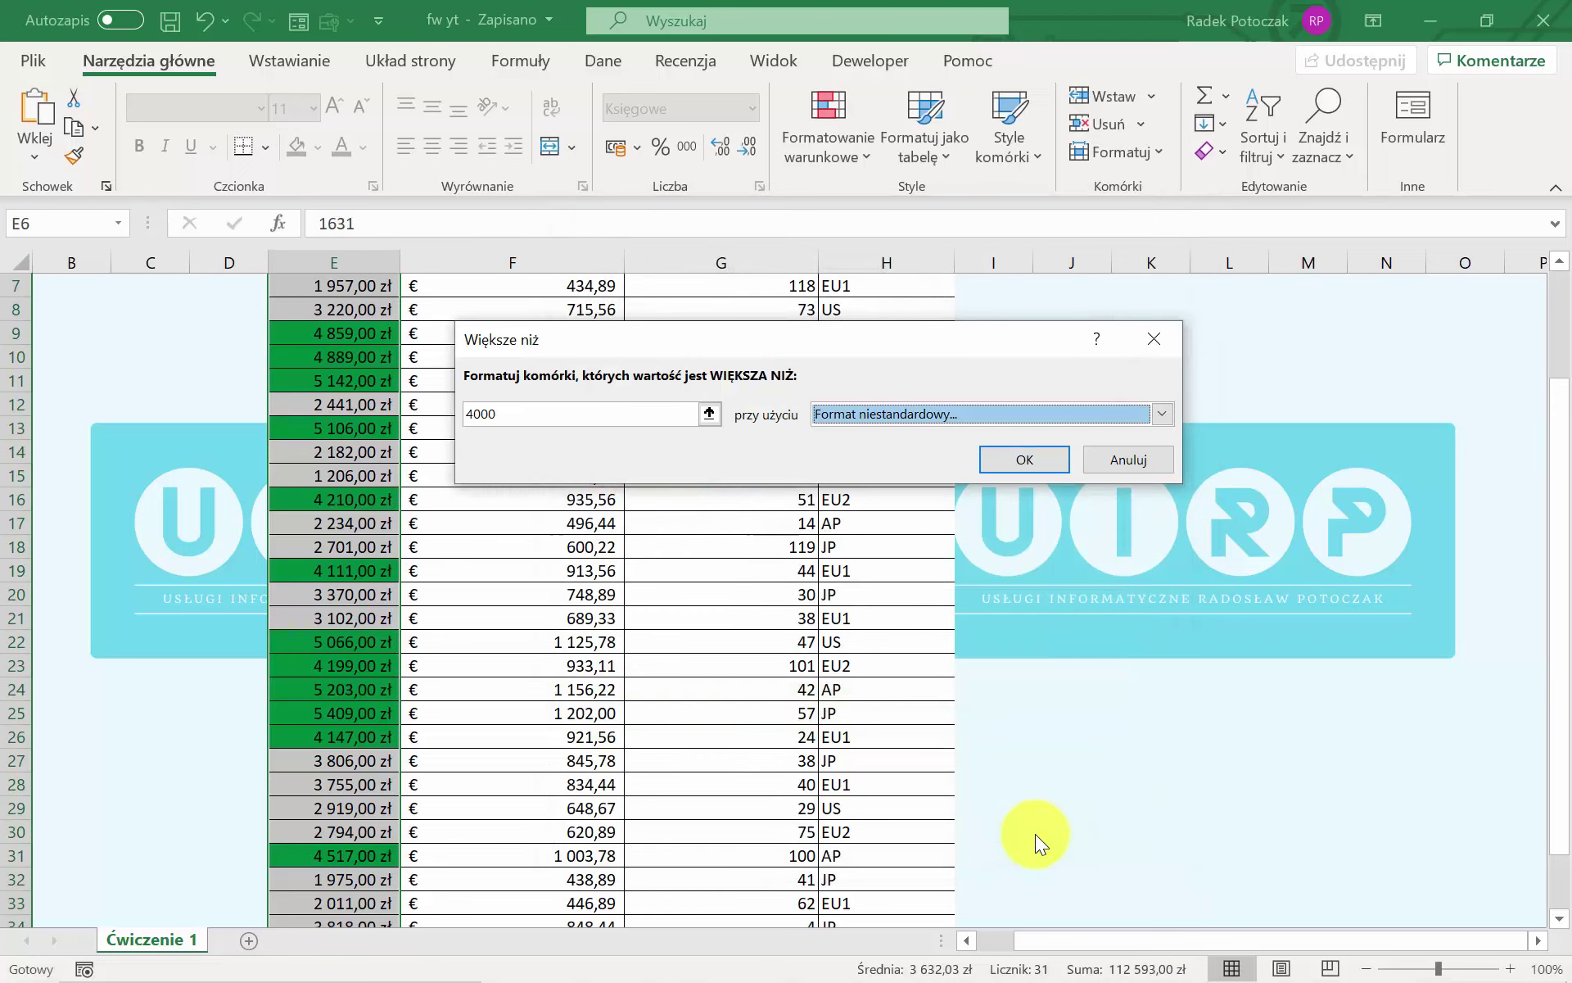
Apply the above-4000 rule, then change E7 from 1 957,00 to 4 001 so it turns green.
left_click(1002, 445)
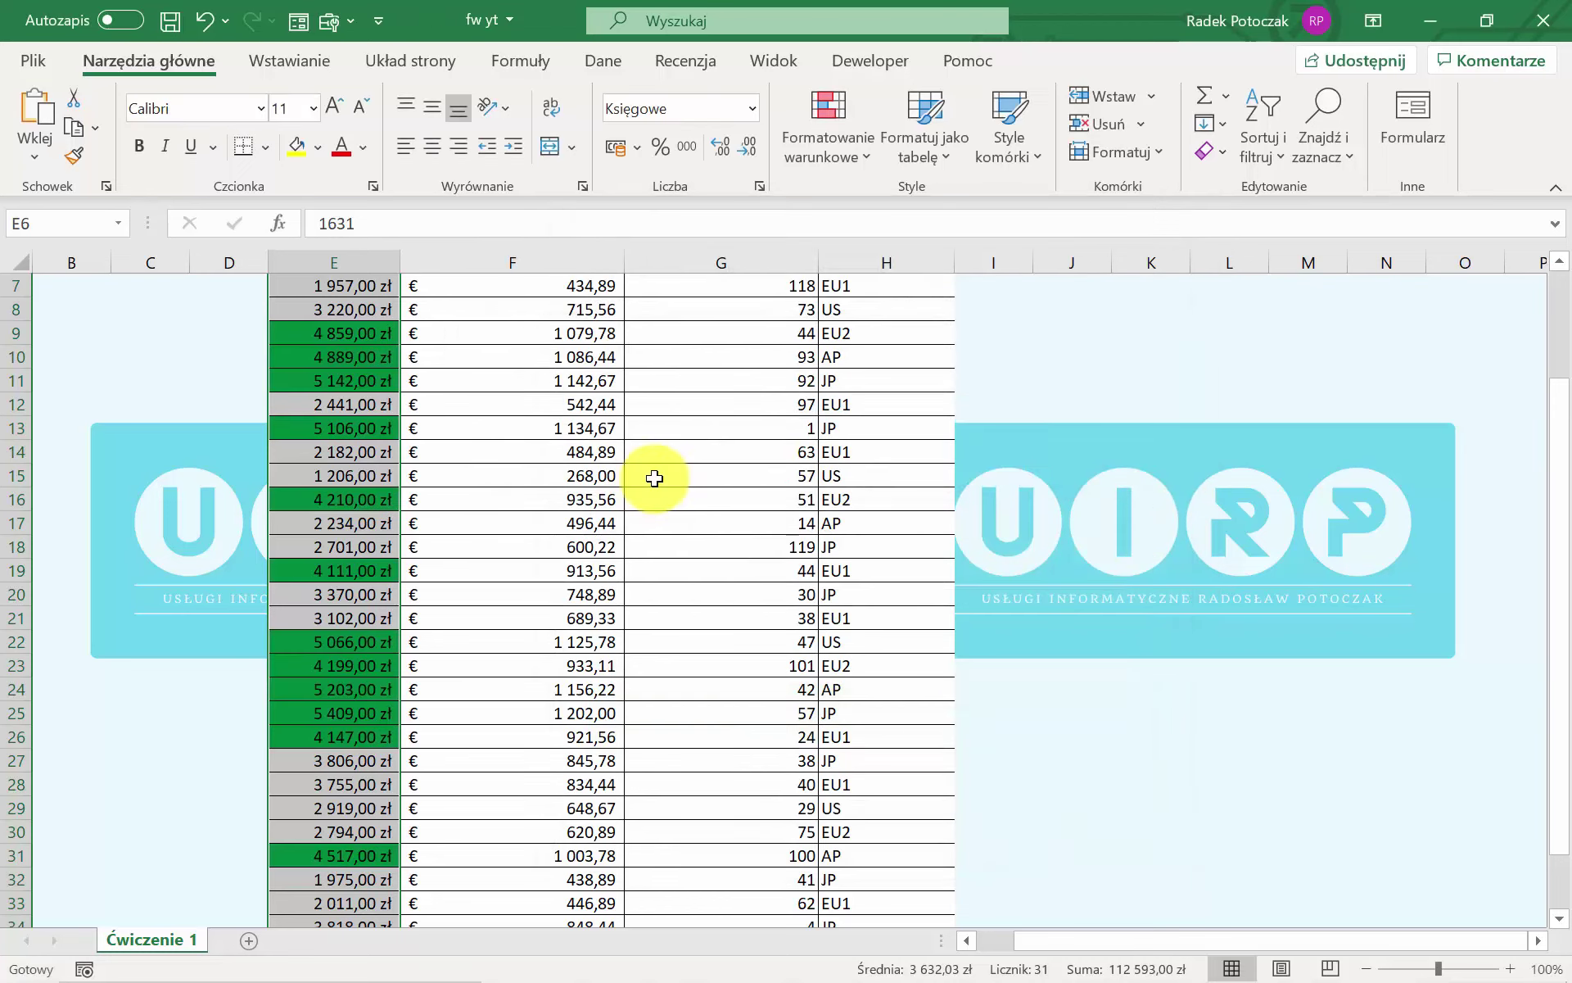
scroll(540, 466, "up", 2)
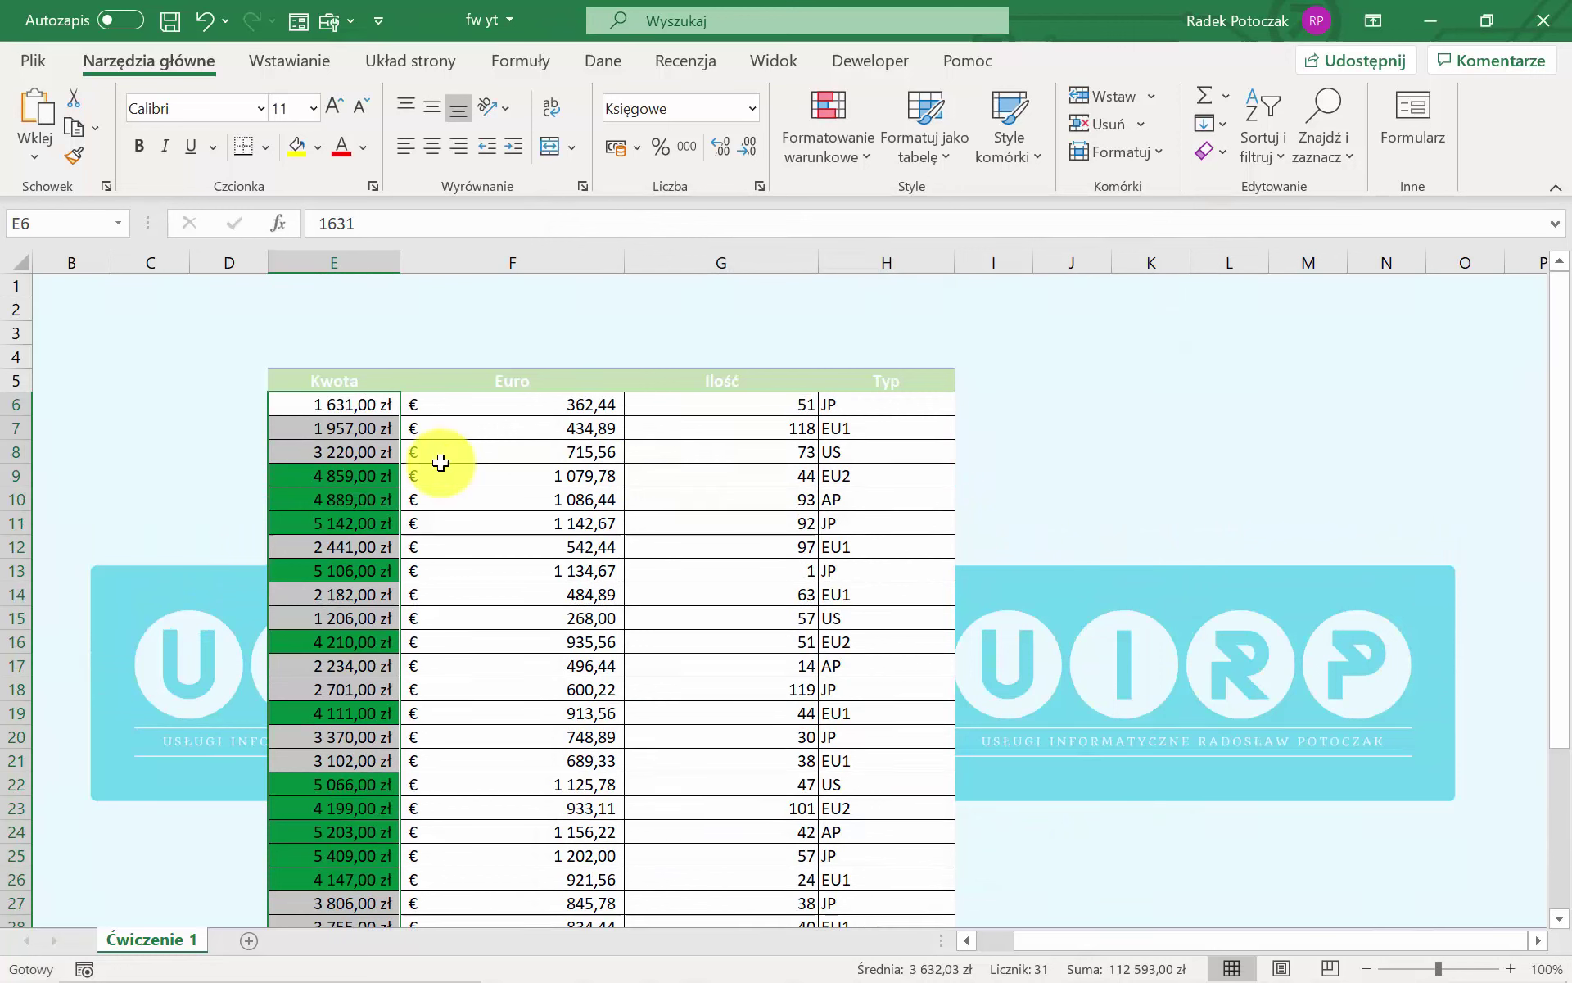
left_click(383, 435)
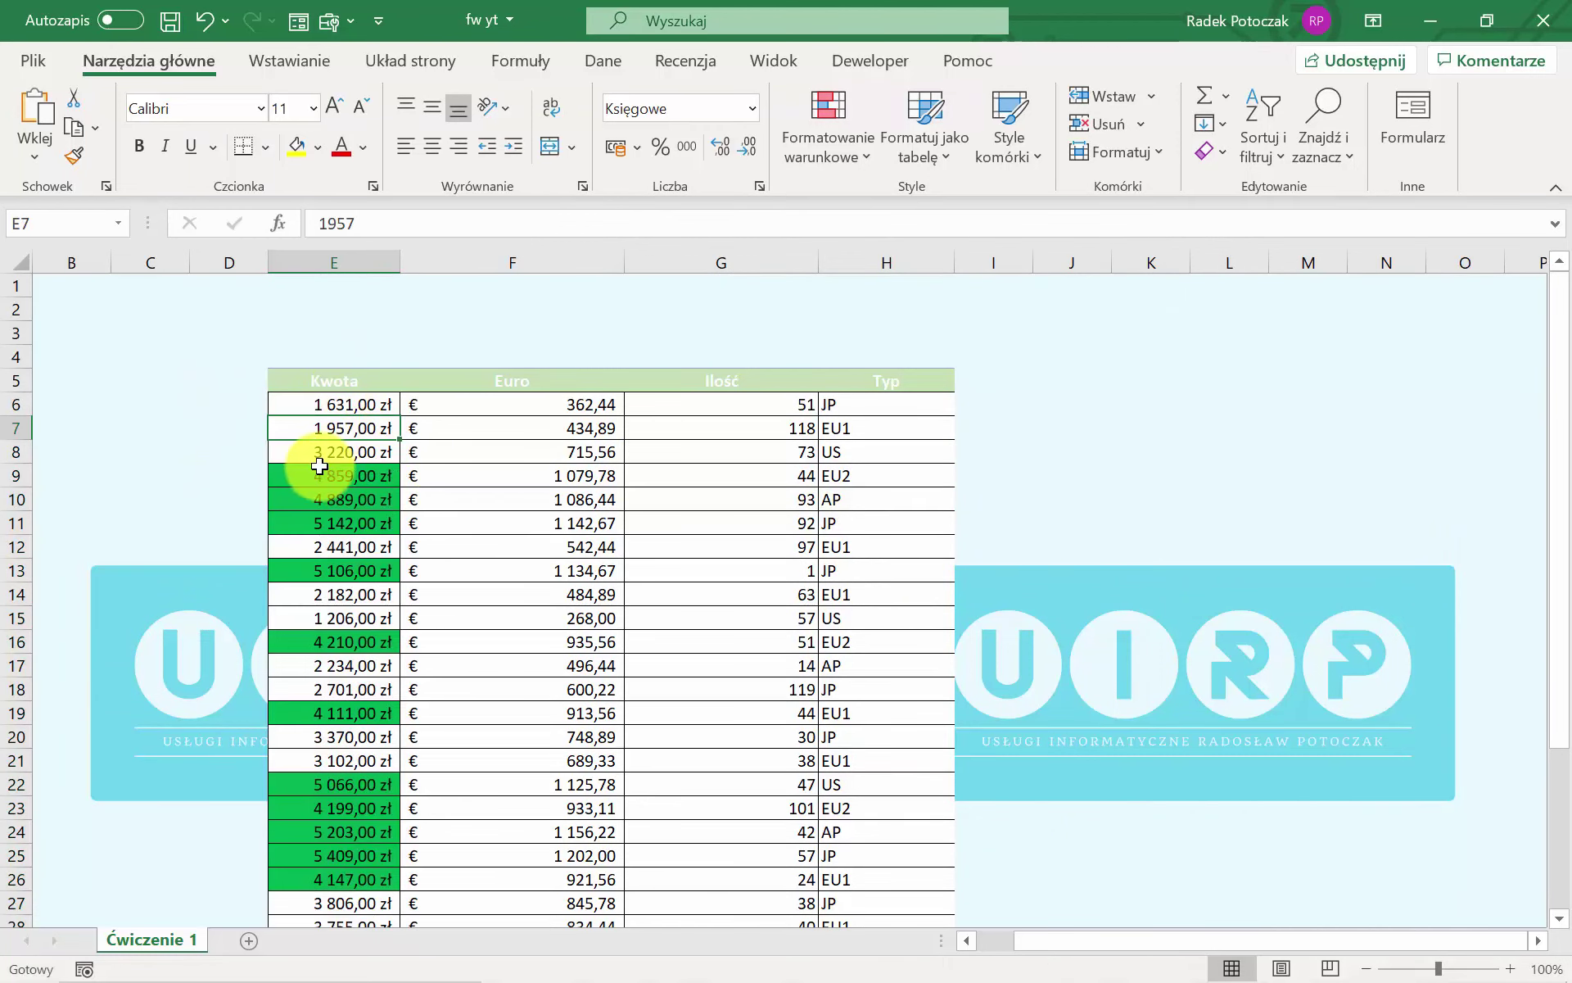
key("F2")
type("4 ")
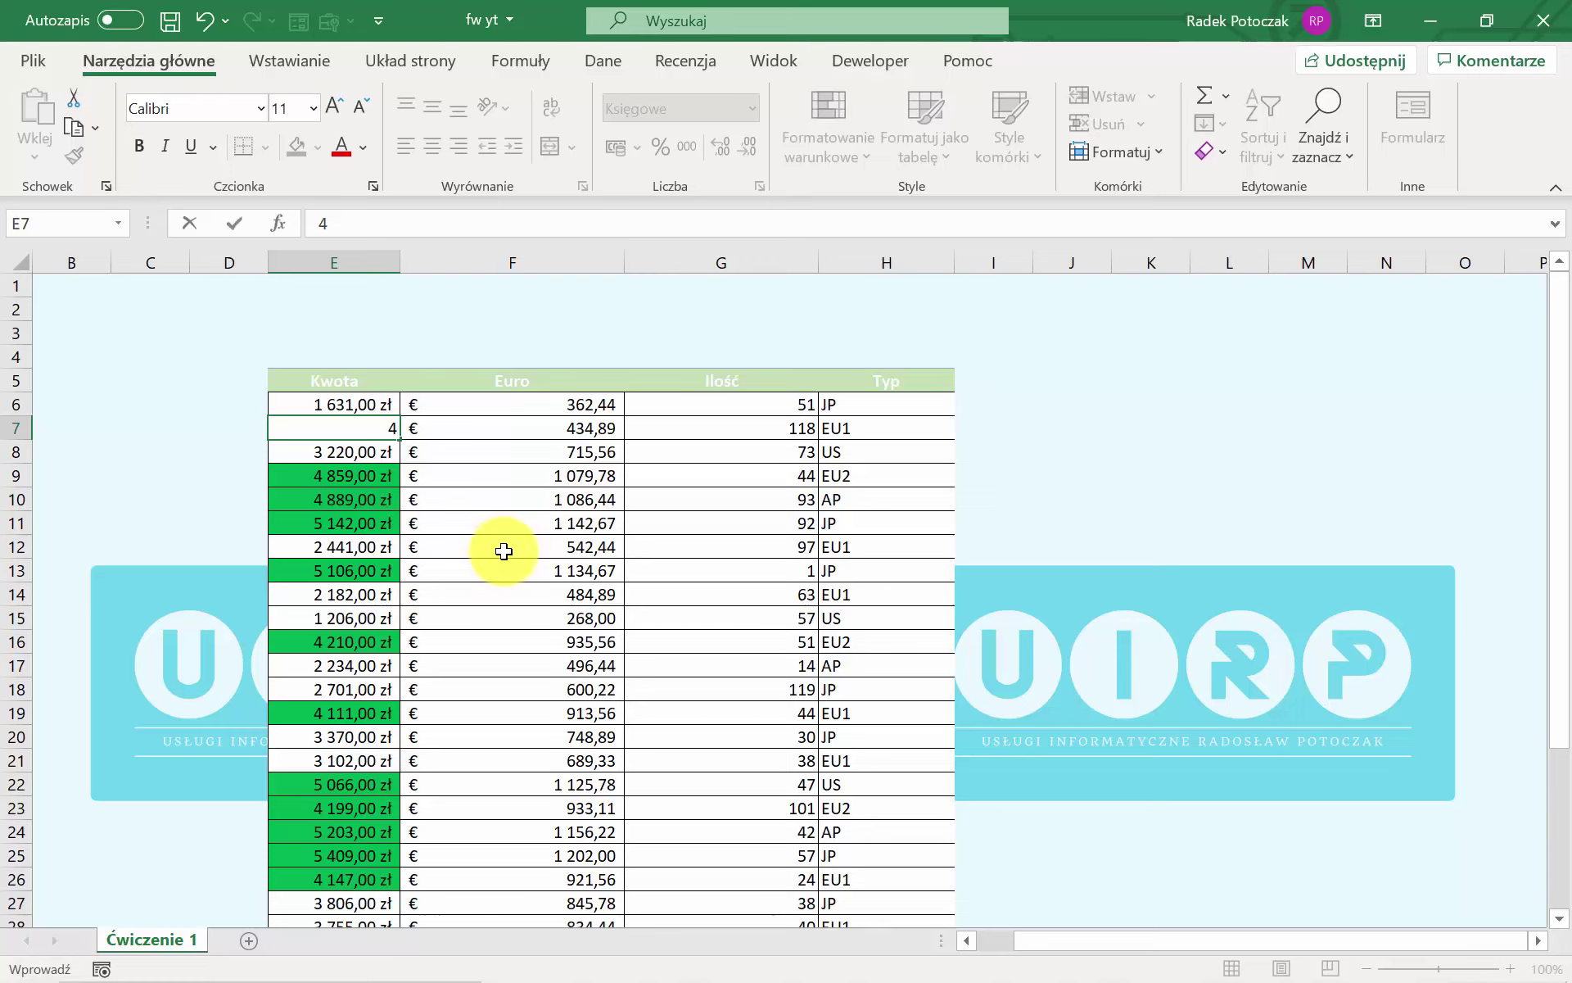
type("001")
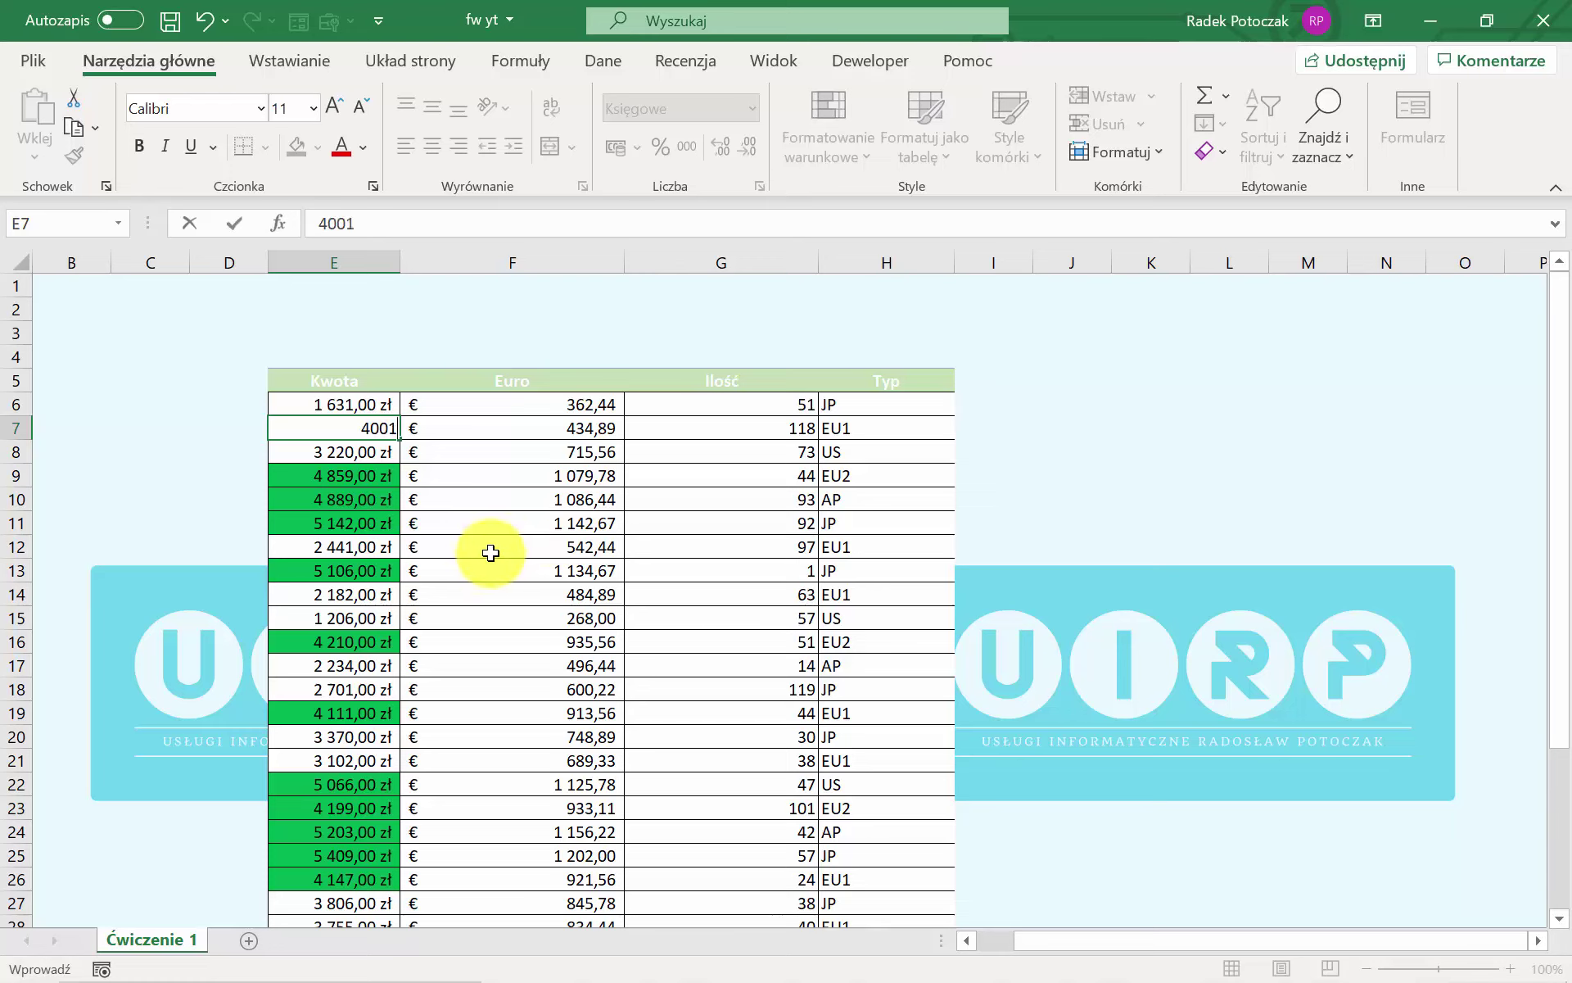
key("Return")
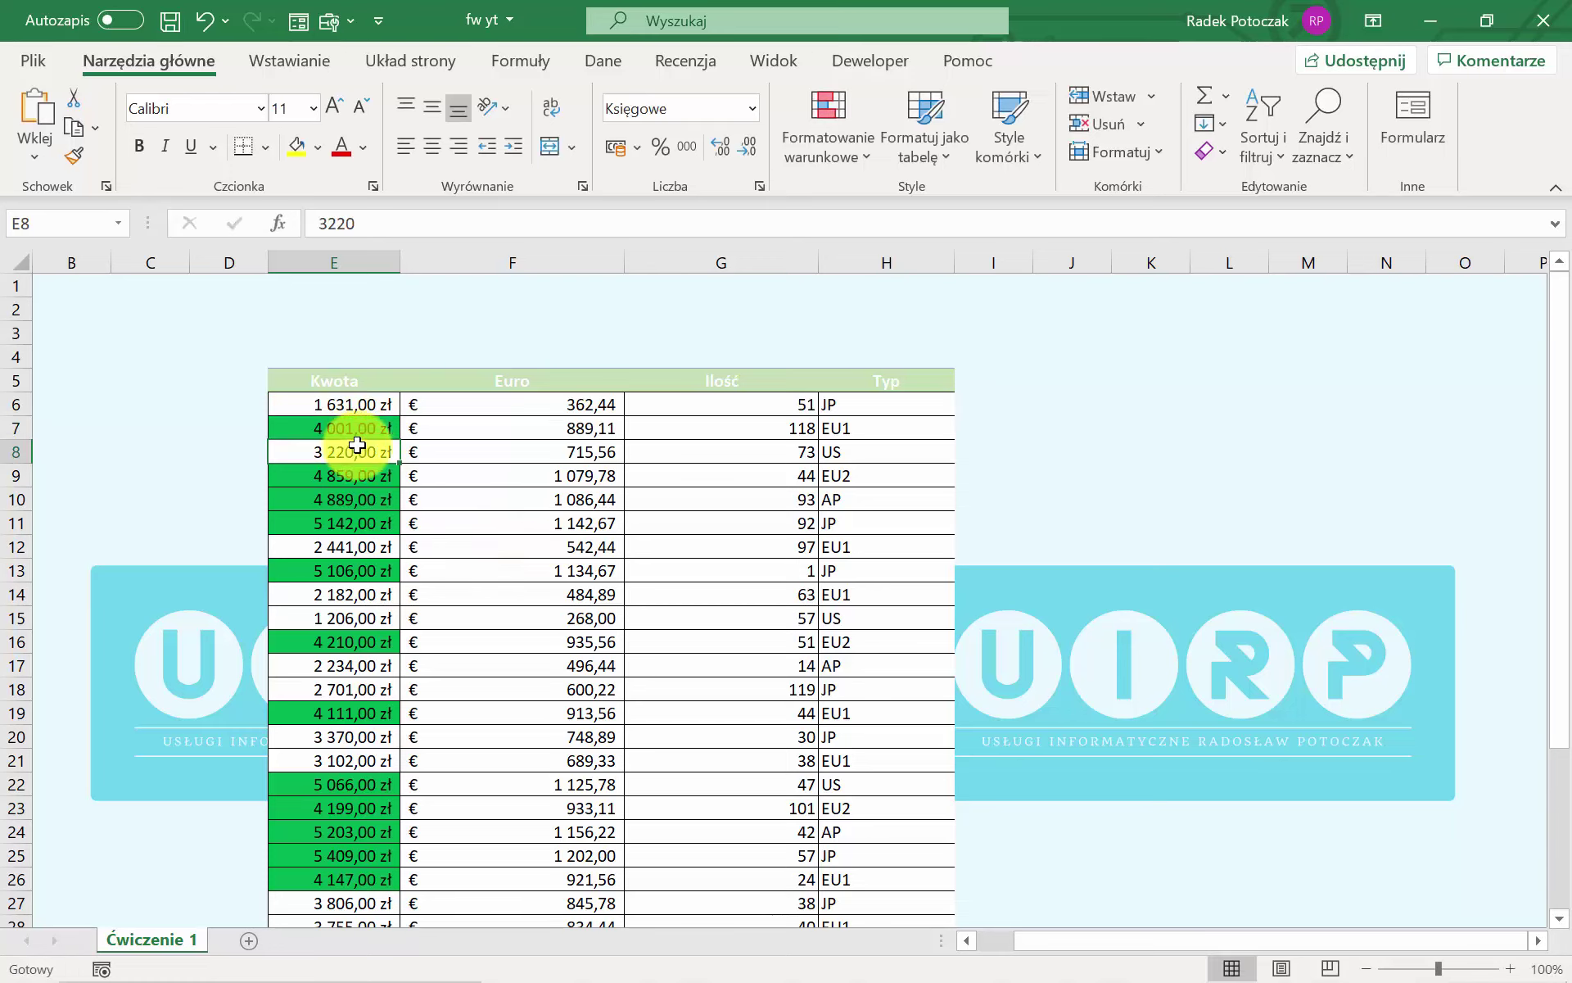
left_click(350, 426)
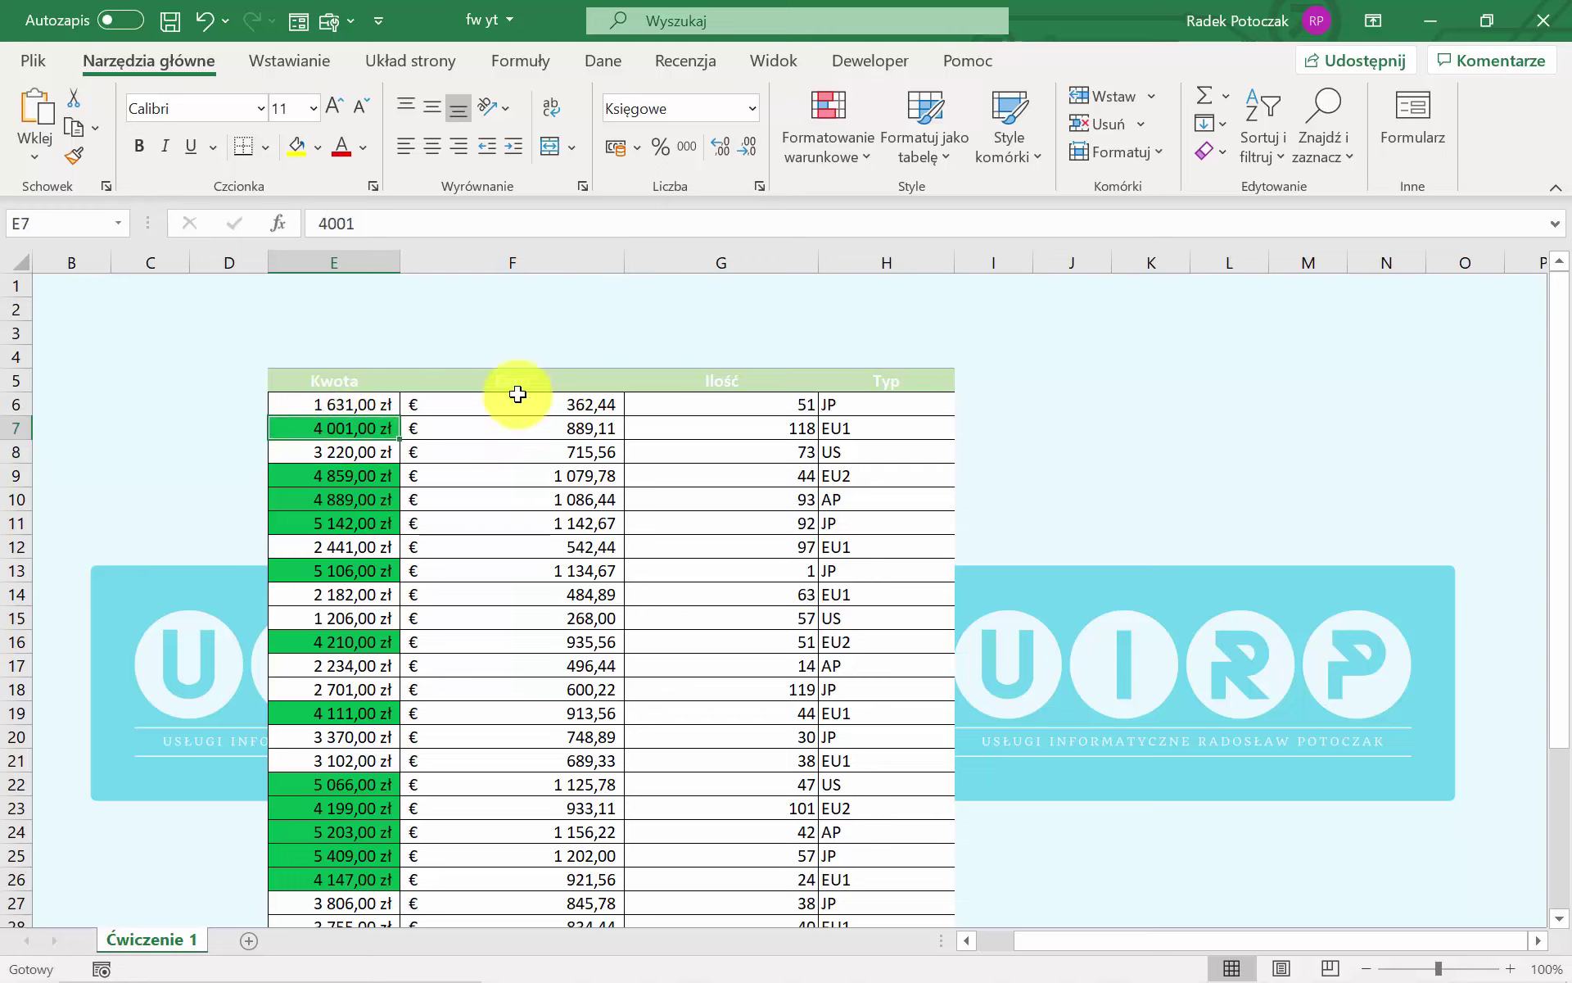
left_click(603, 405)
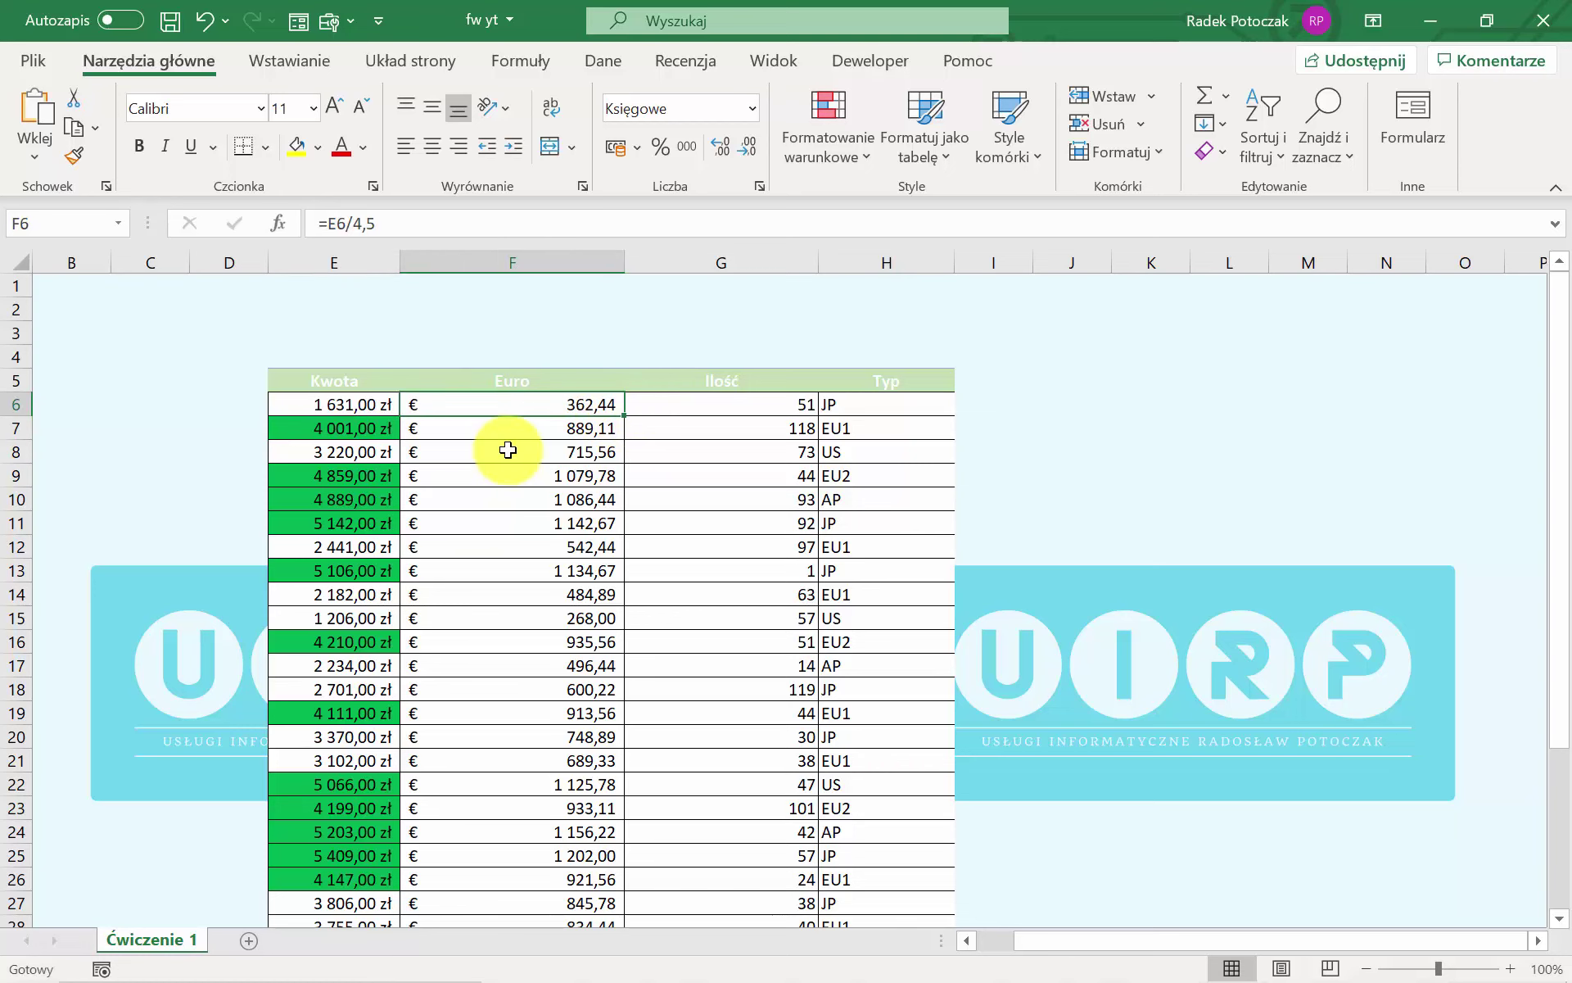
Select the Euro values F6:F36 and bring up the Reguły wyróżniania komórek list.
key("ctrl+shift+Down")
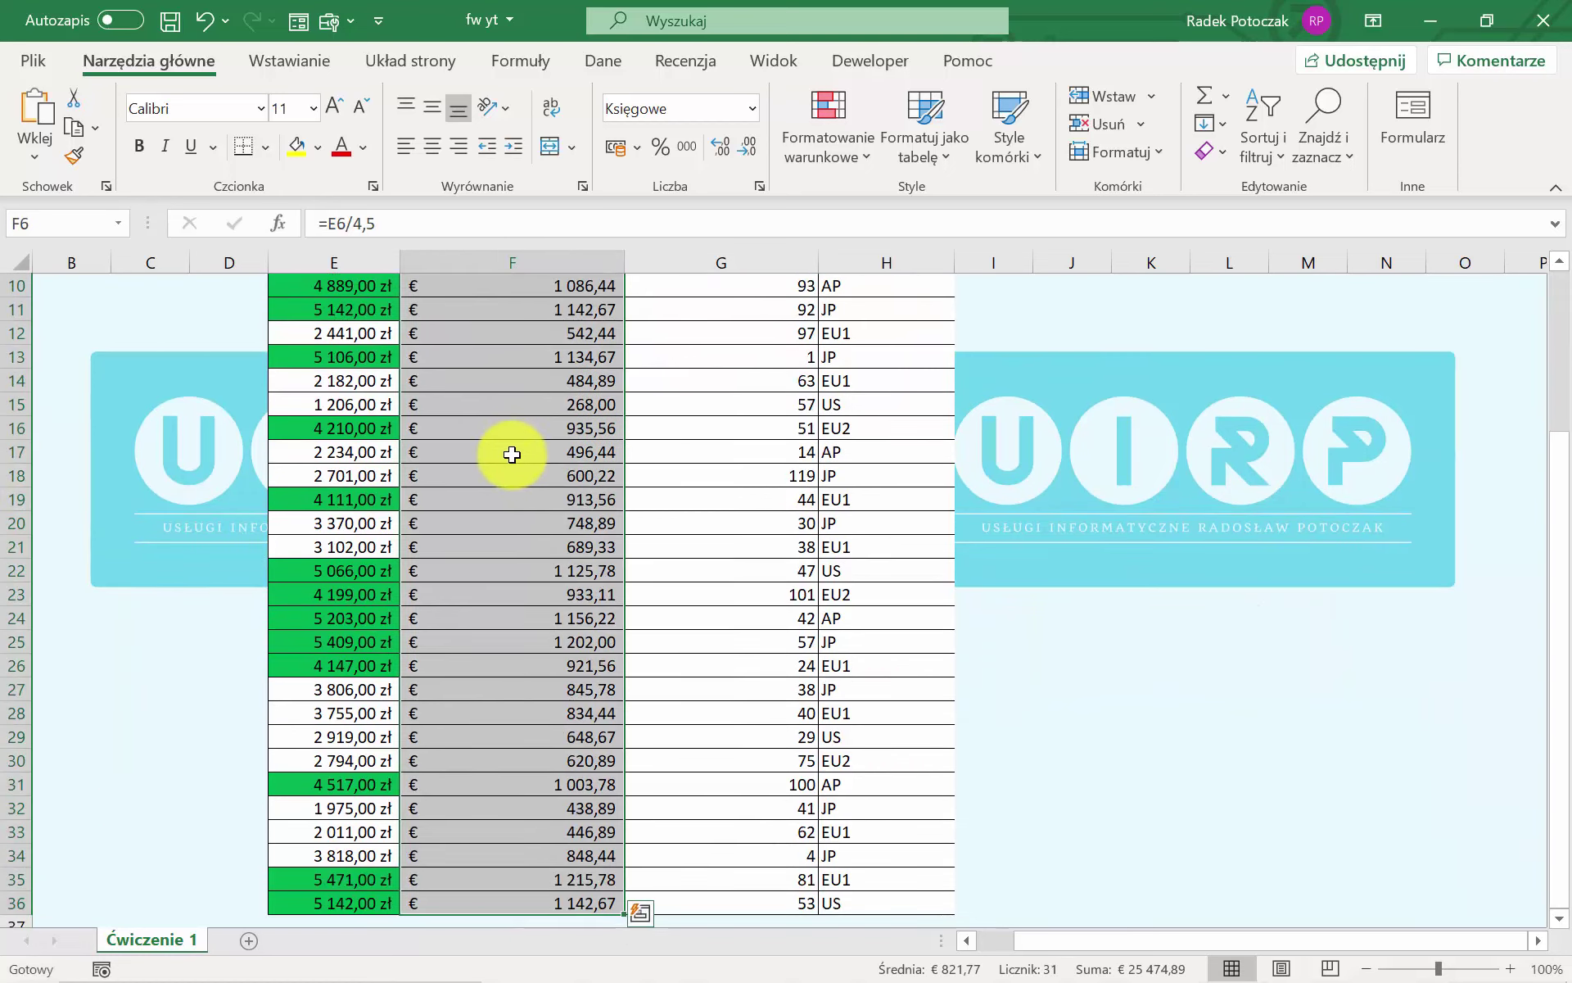
scroll(509, 459, "up", 3)
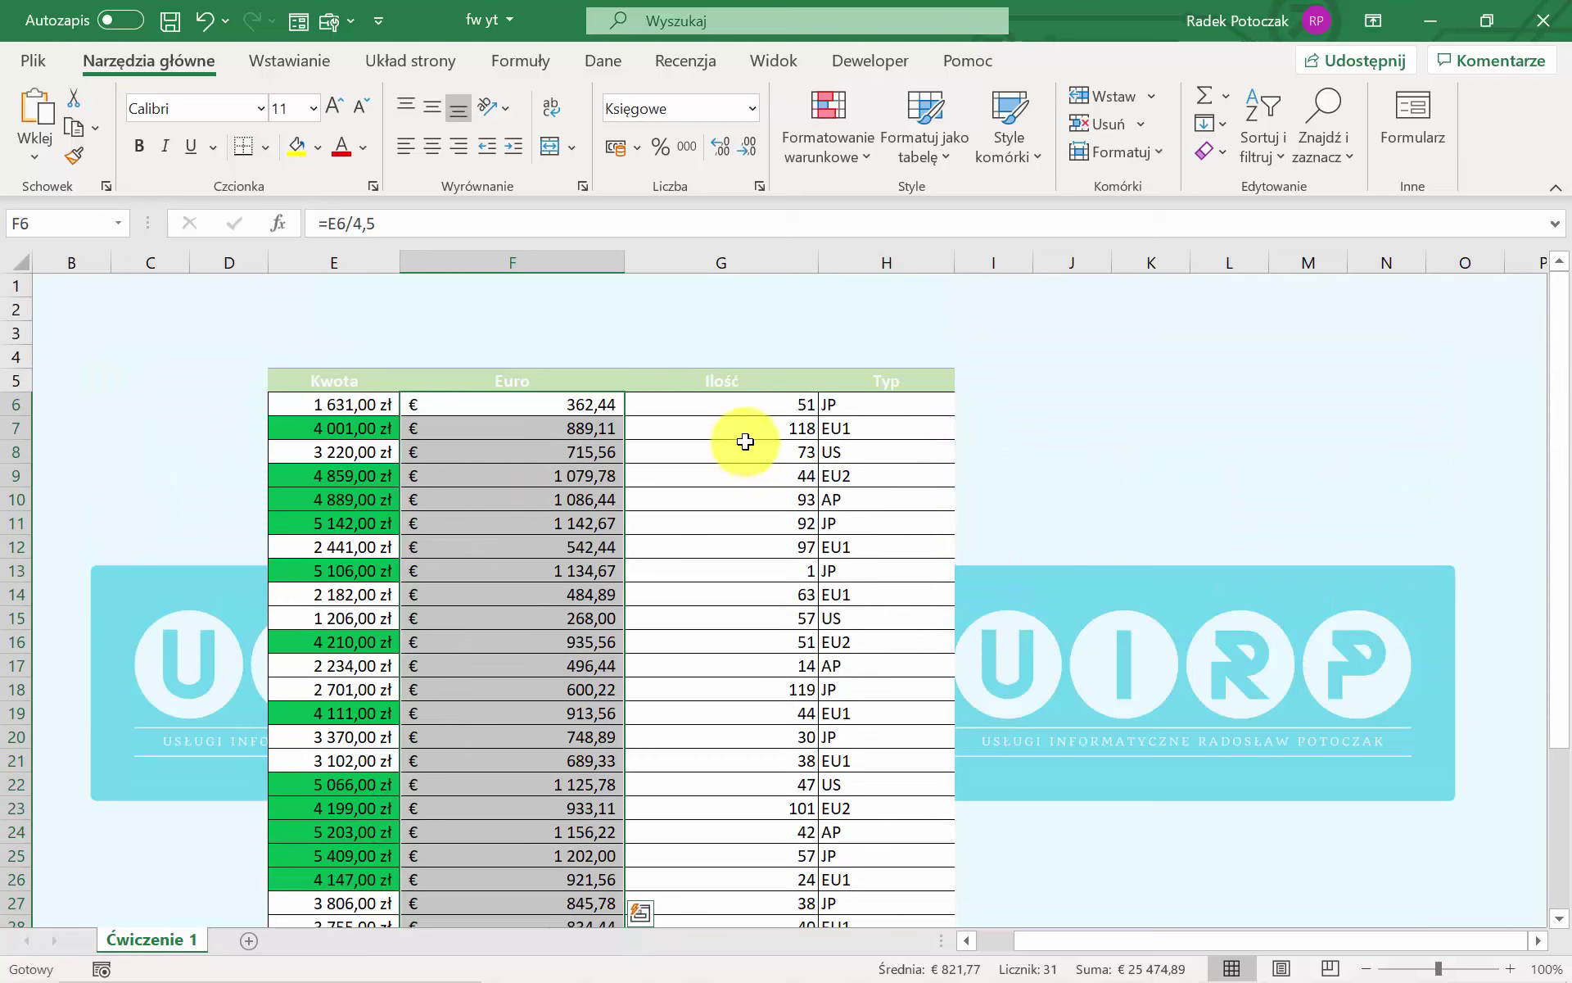
left_click(800, 107)
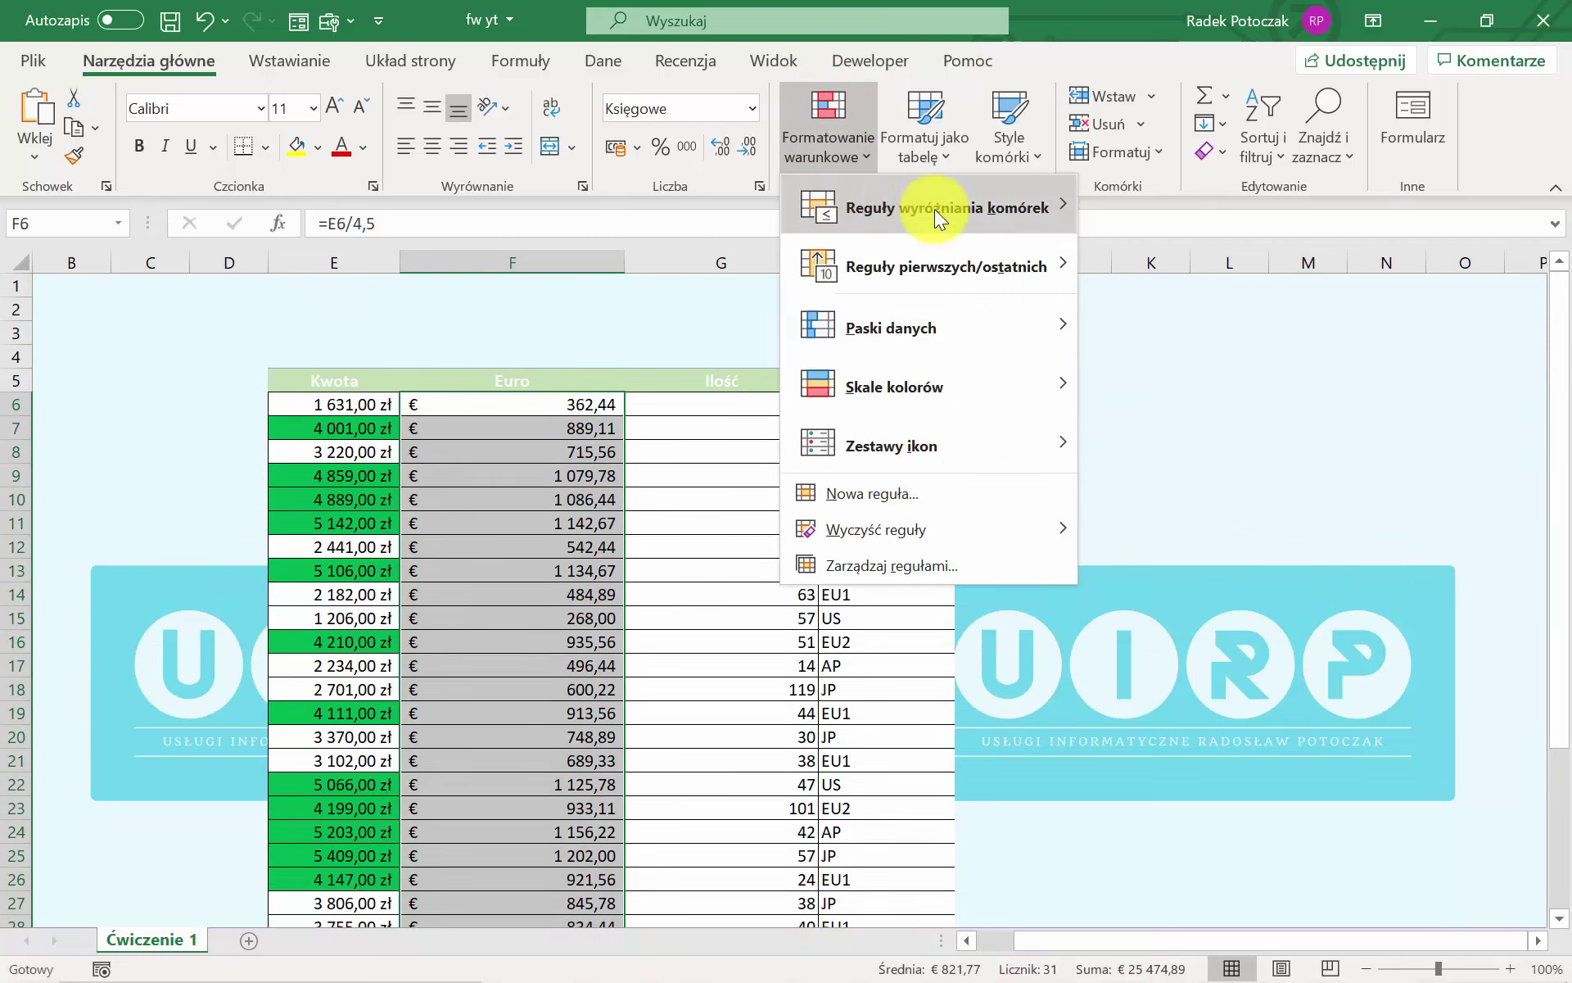
mouse_move(934, 208)
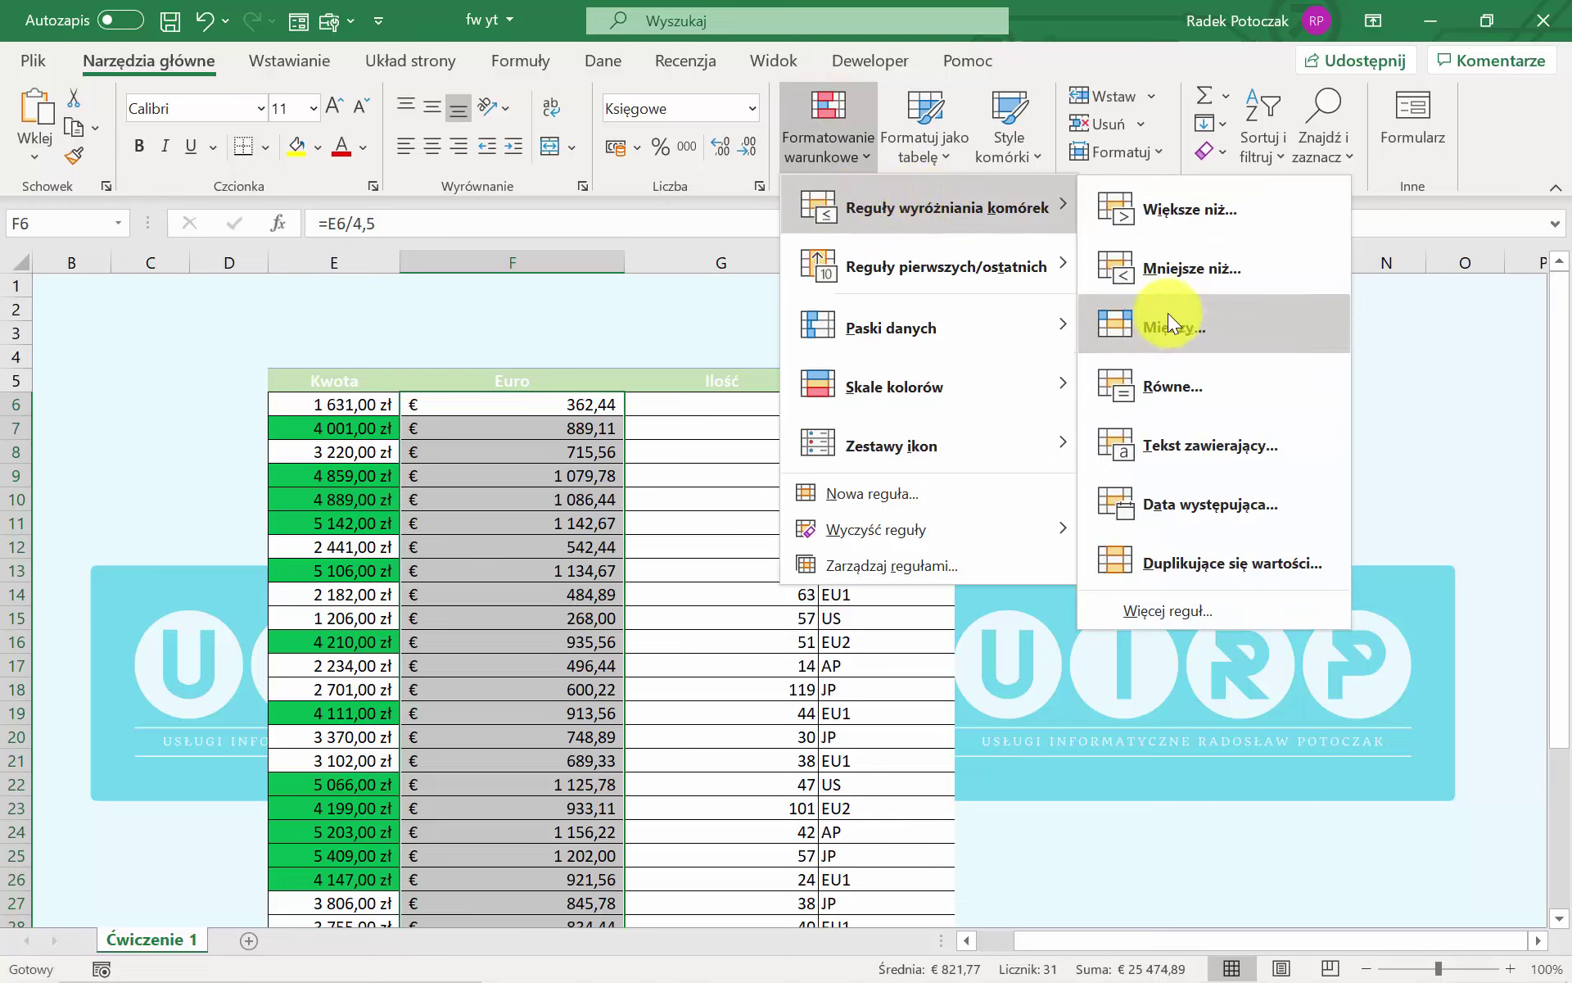
Create a Między rule from 500 to 1000 on F6:F36 with Żółte wypełnienie z ciemnożółtym tekstem.
left_click(1221, 326)
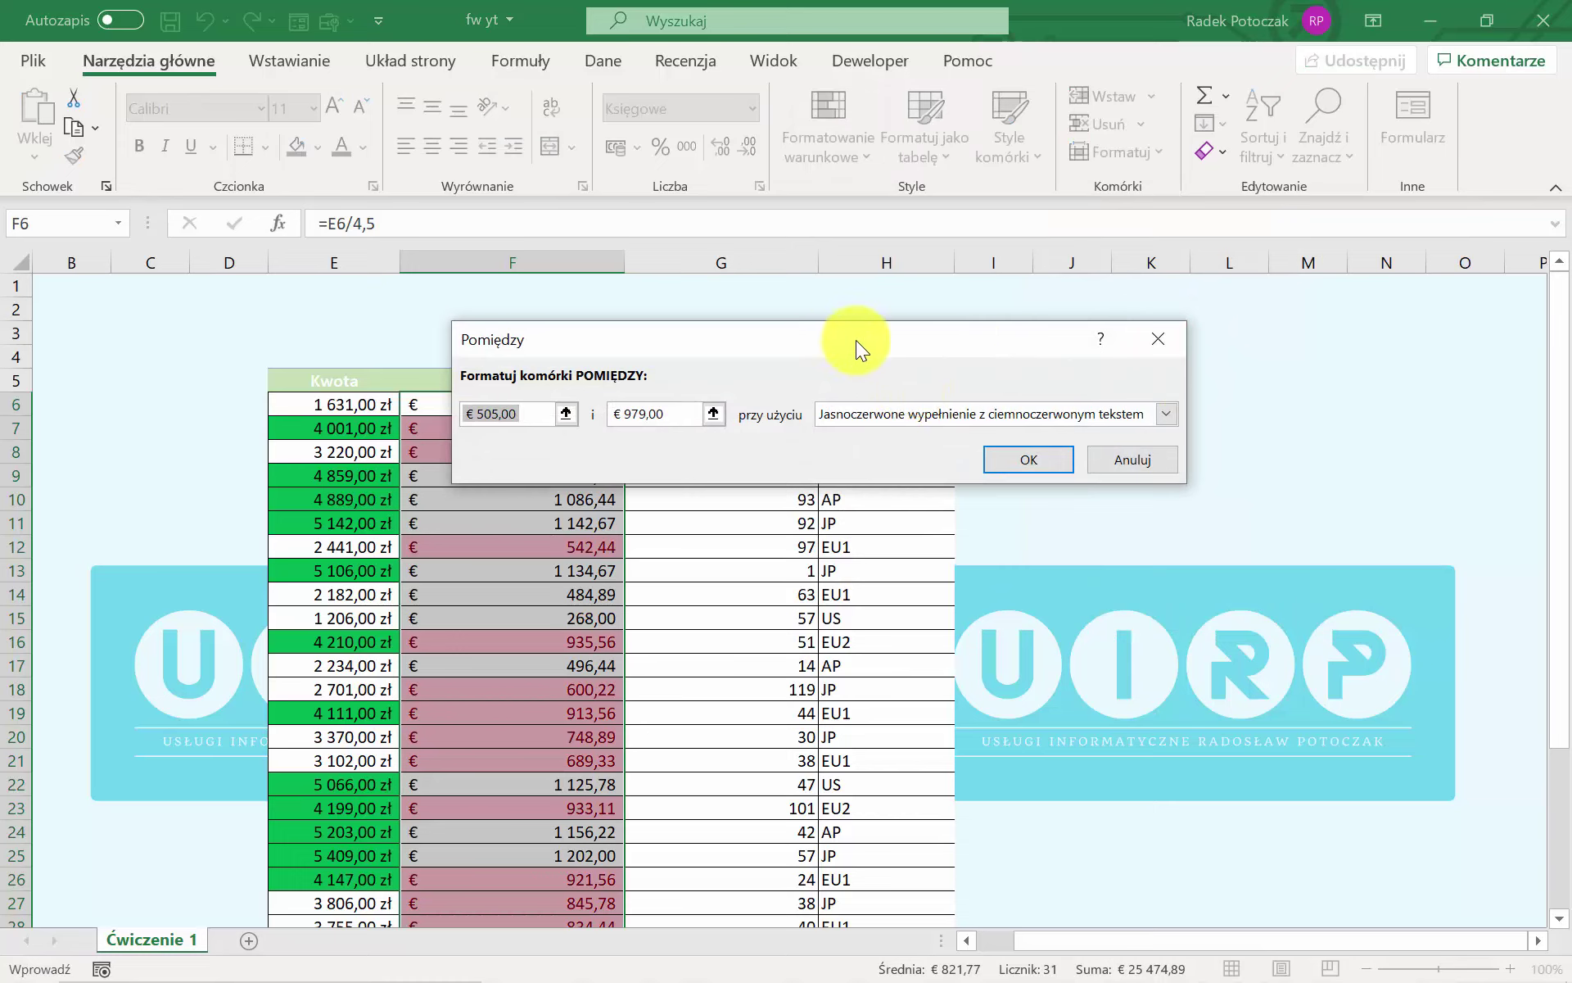
left_click_drag(856, 341, 981, 354)
type("5")
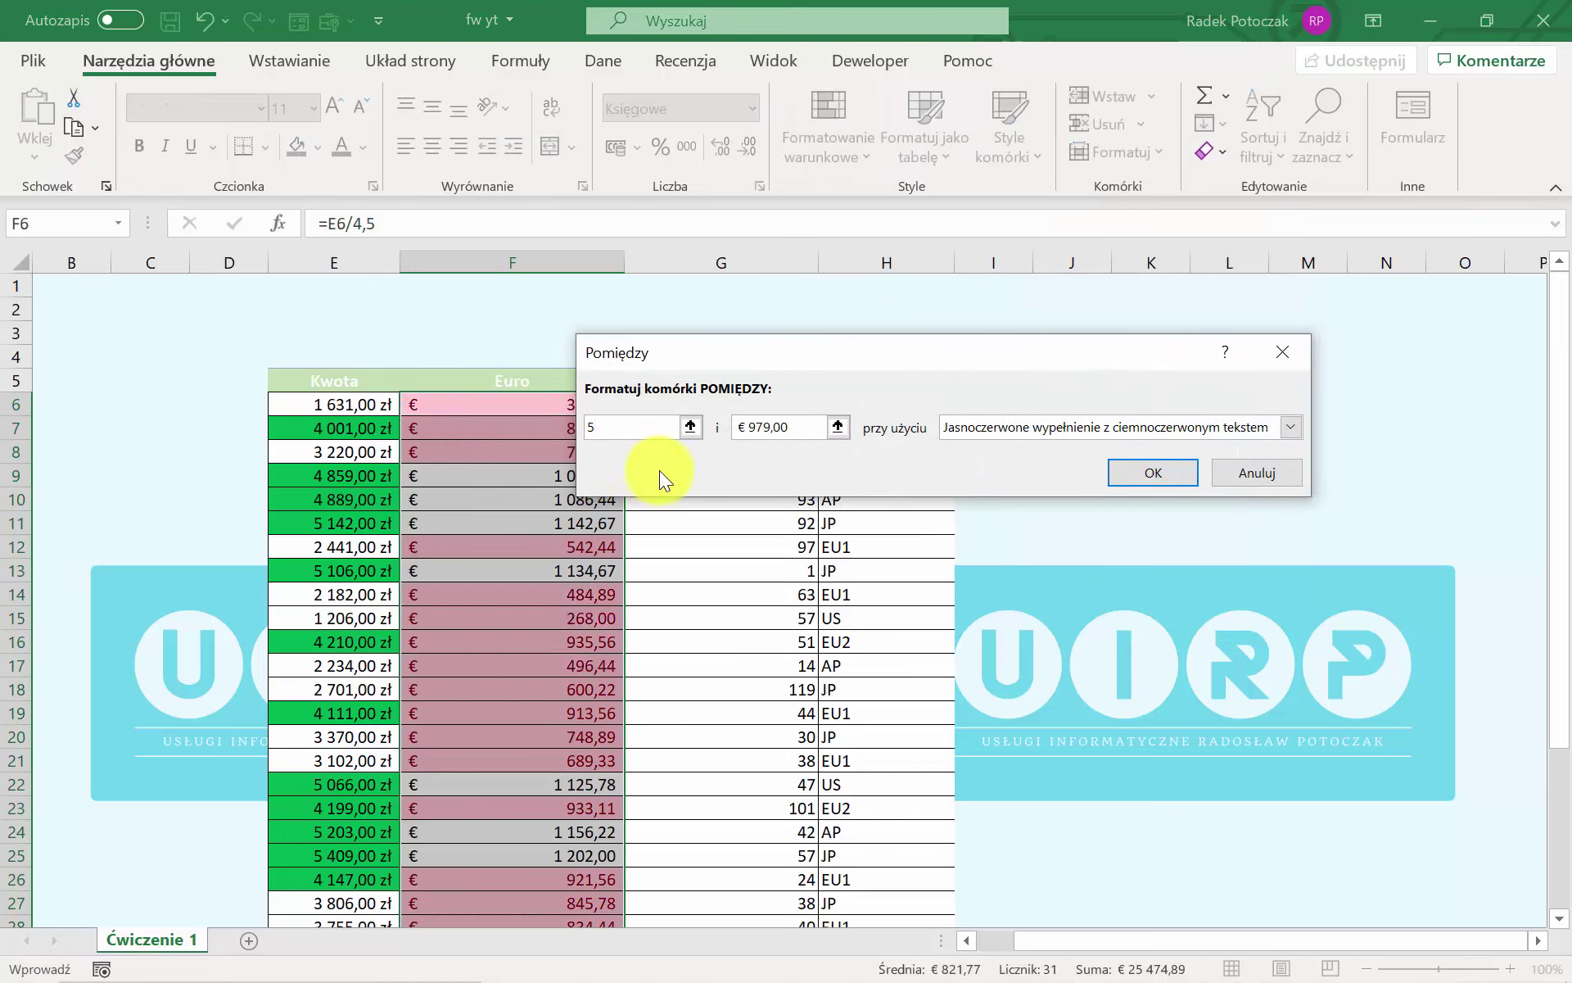
type("00")
key("Tab")
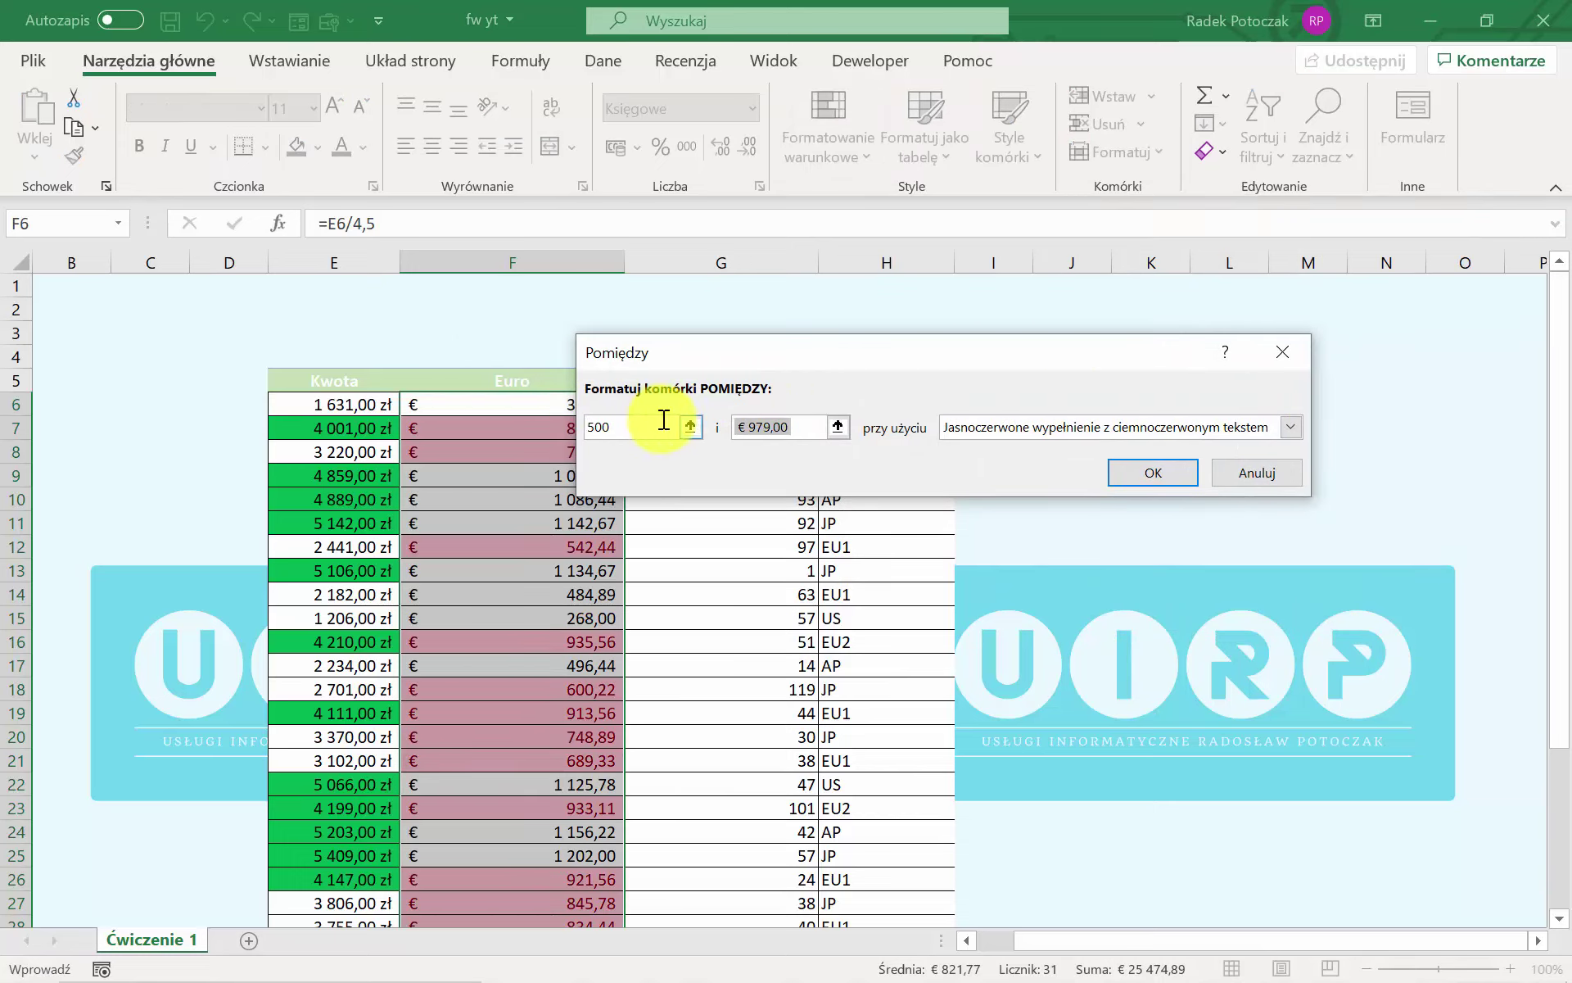
type("1000")
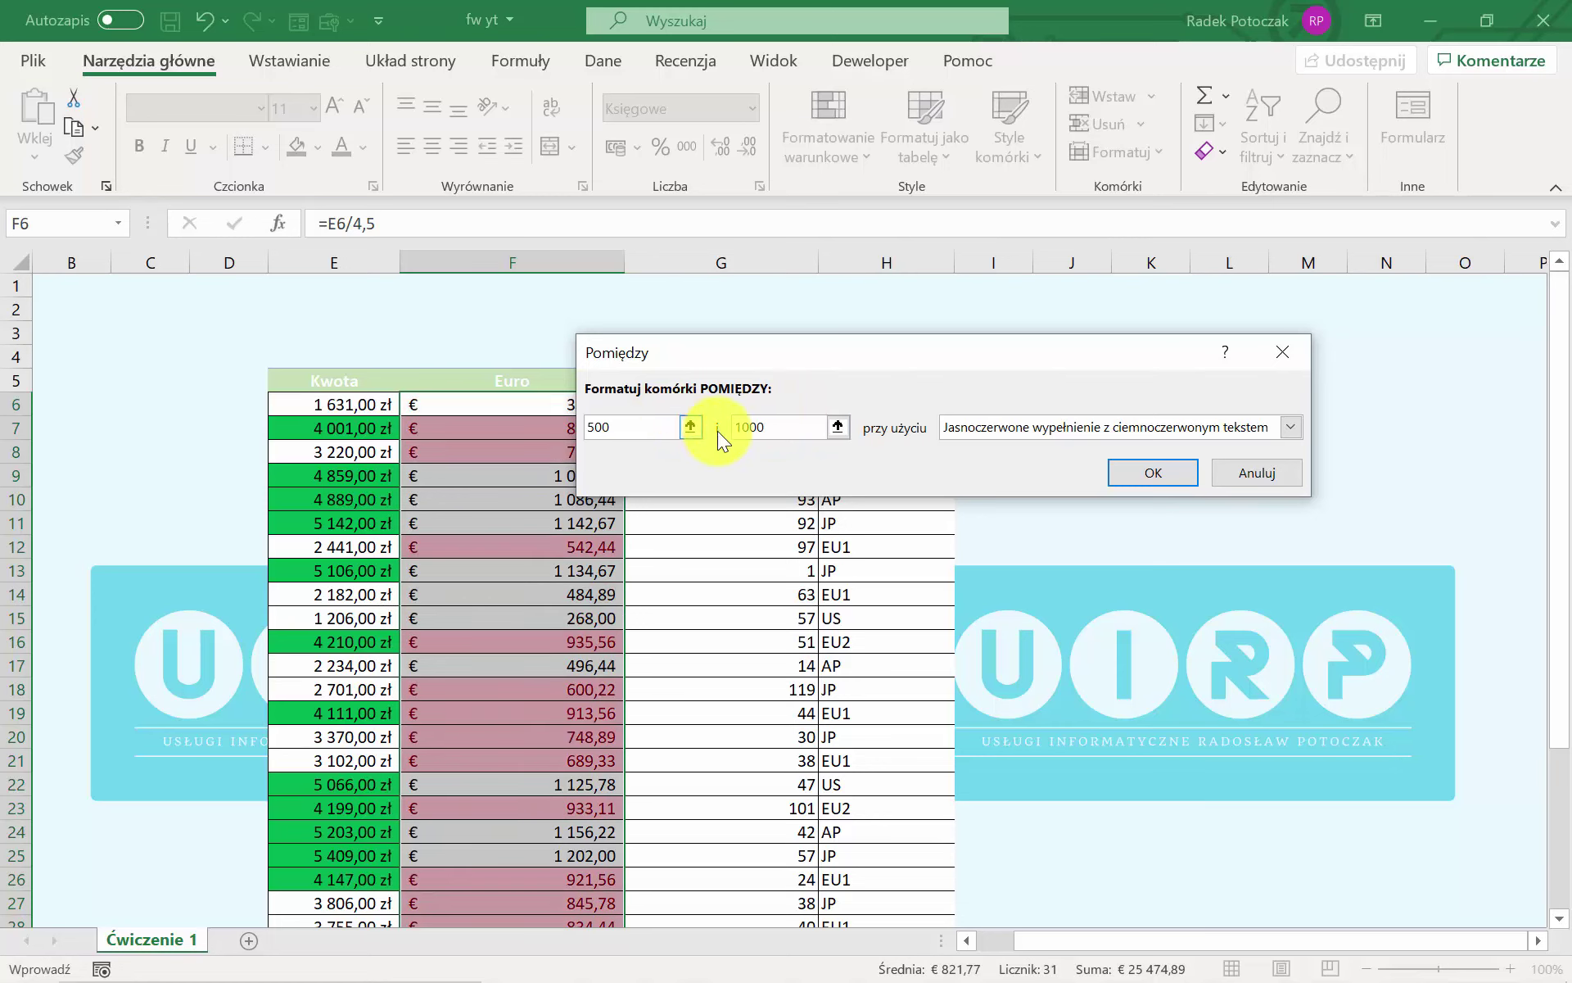
left_click(1011, 432)
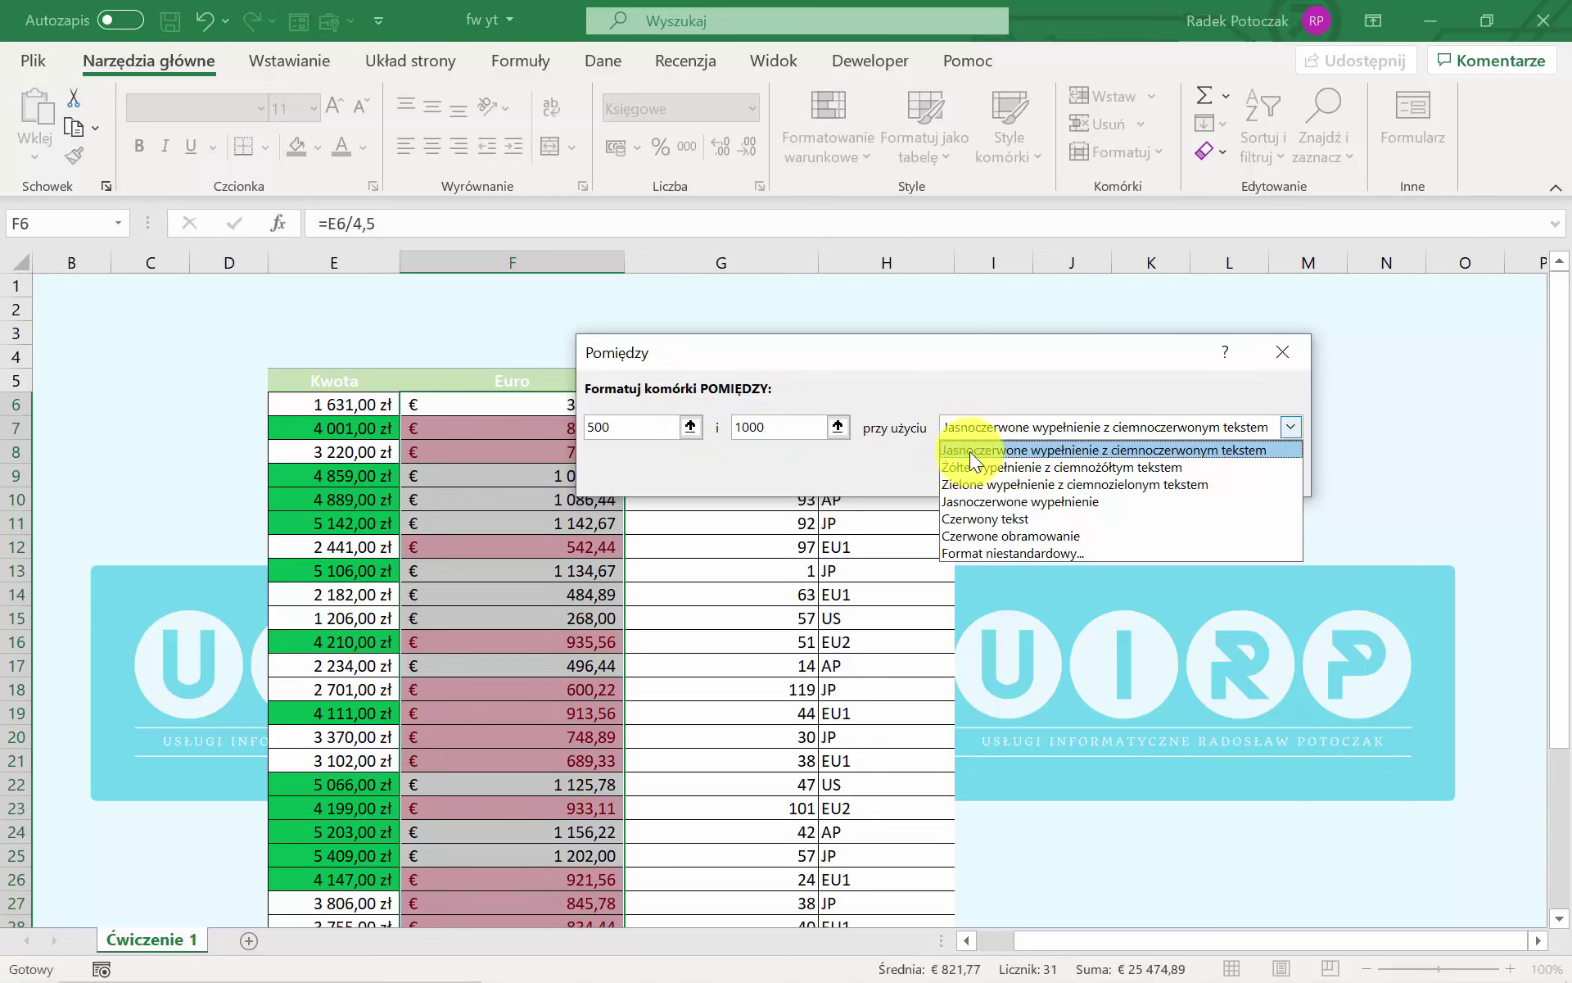
left_click(999, 463)
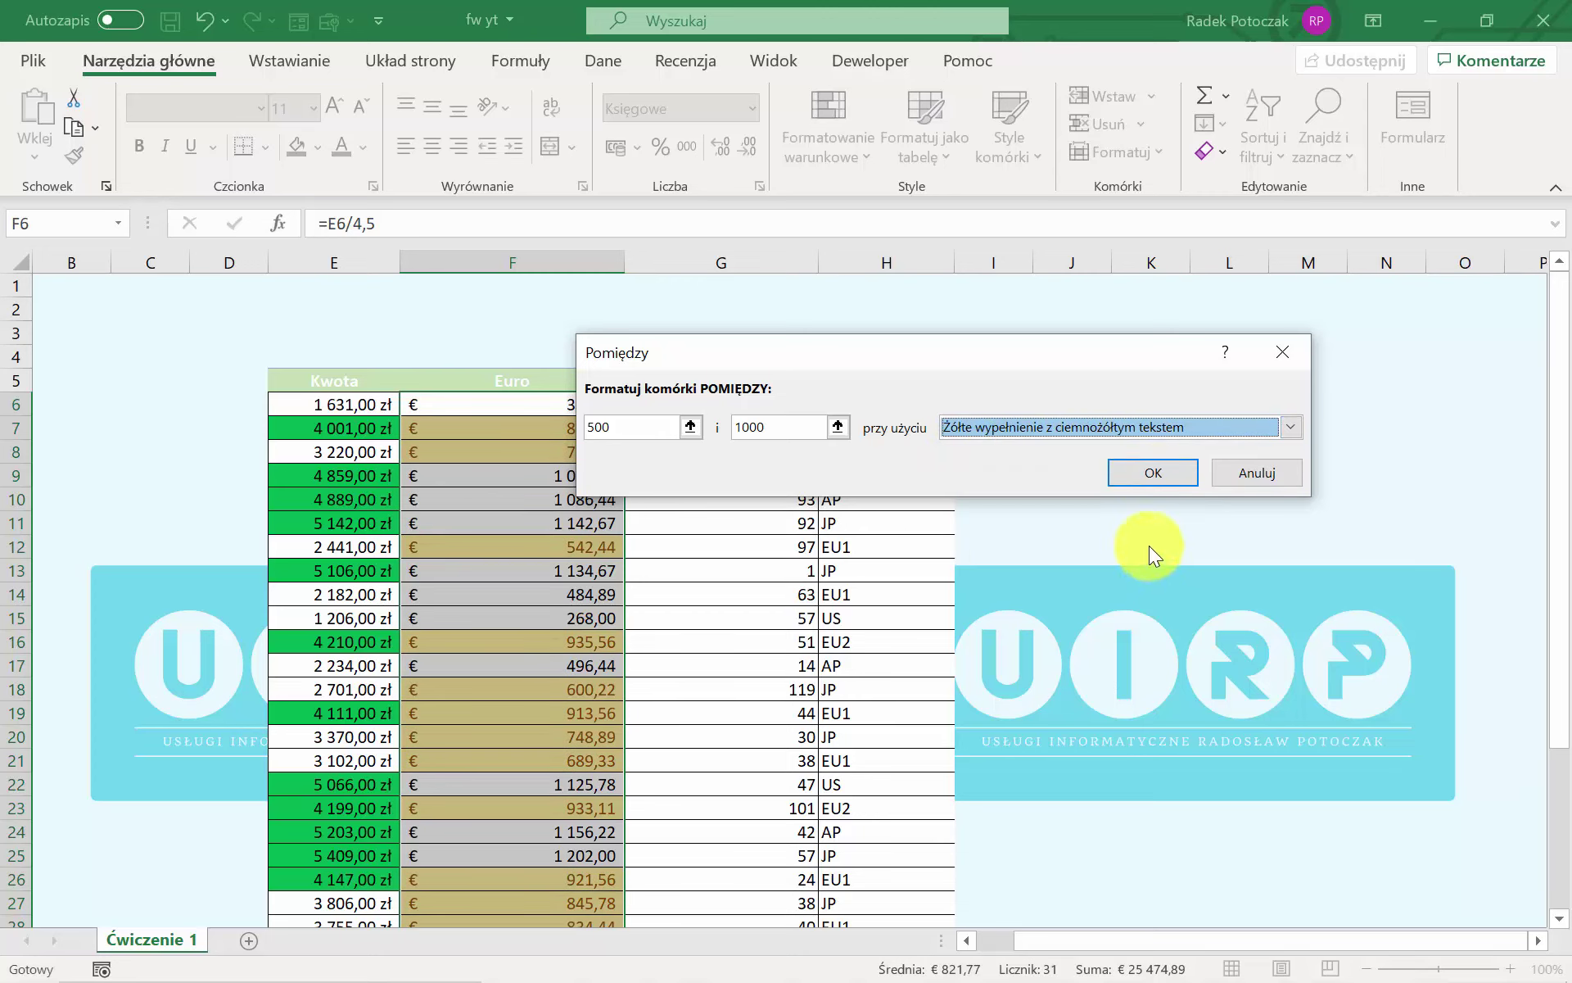
left_click(1148, 470)
left_click(709, 474)
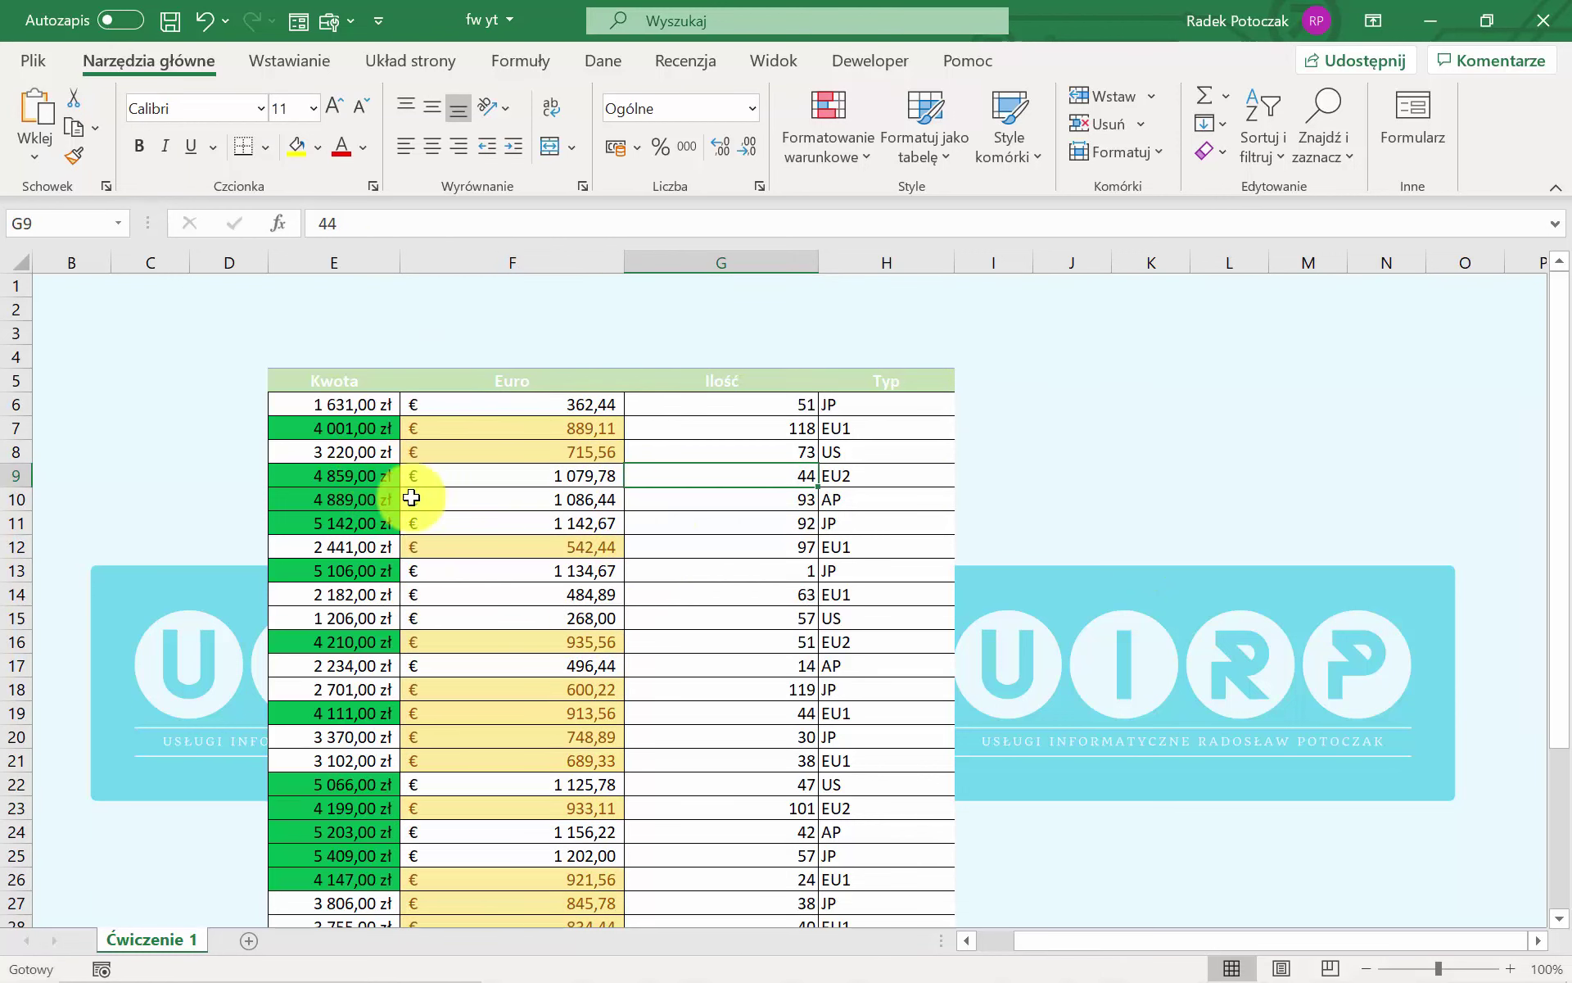
Reselect the Euro values F6:F36 and open the Formatowanie warunkowe menu.
left_click(573, 405)
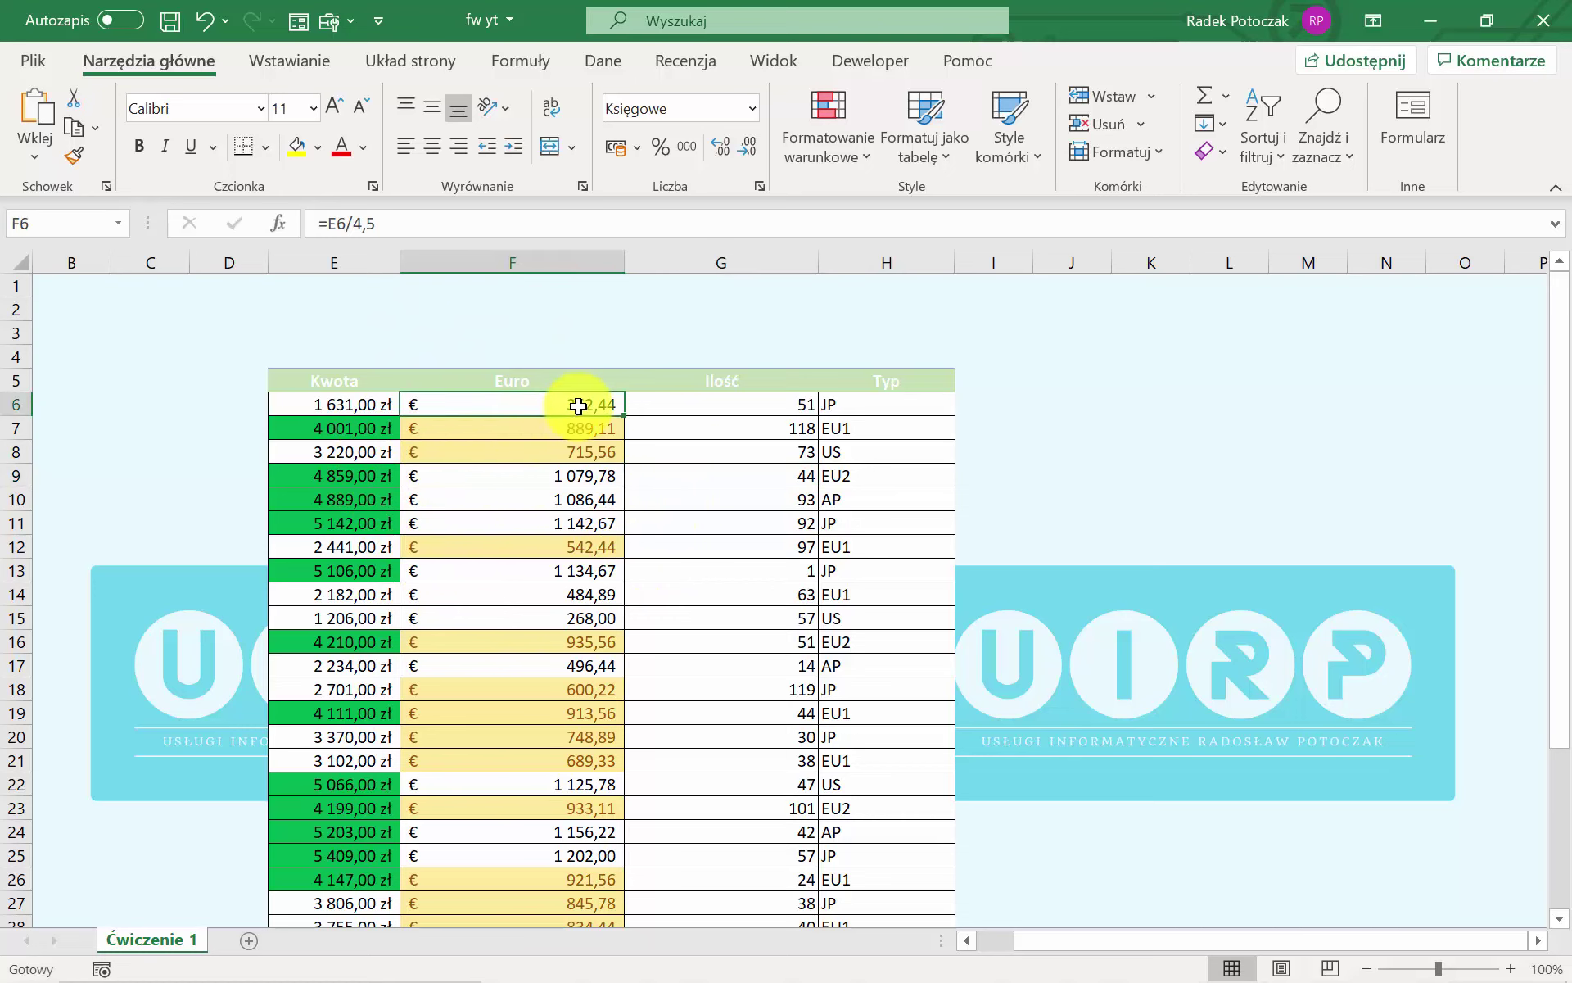
key("ctrl+shift+Down")
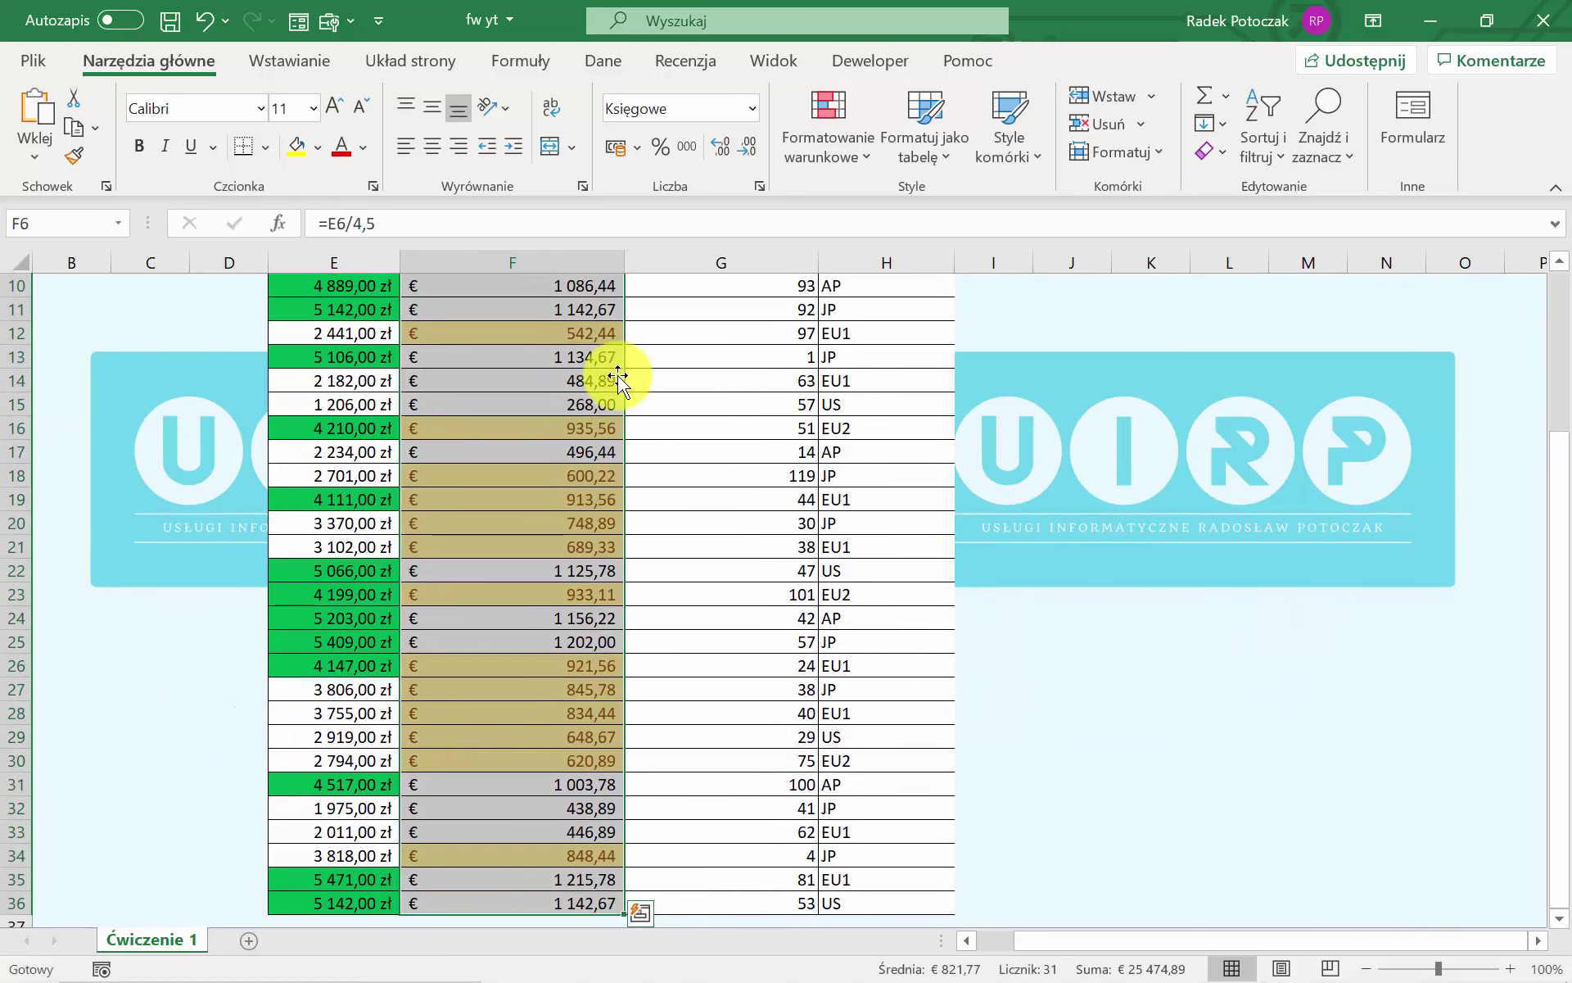
scroll(481, 562, "up", 3)
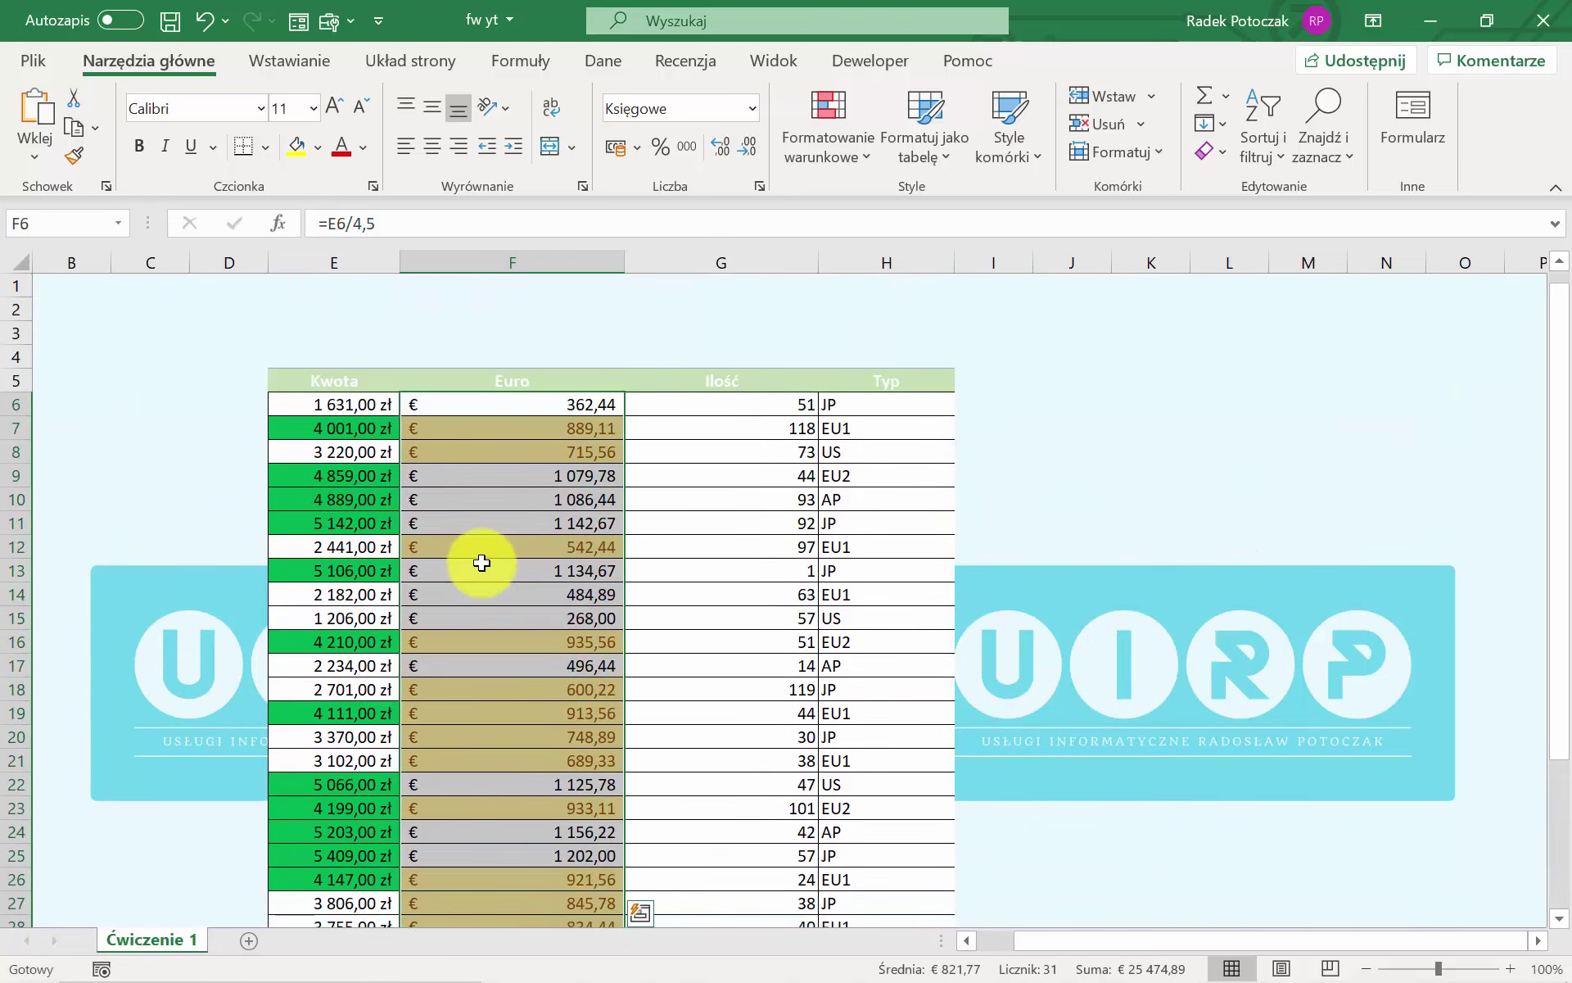
left_click(831, 138)
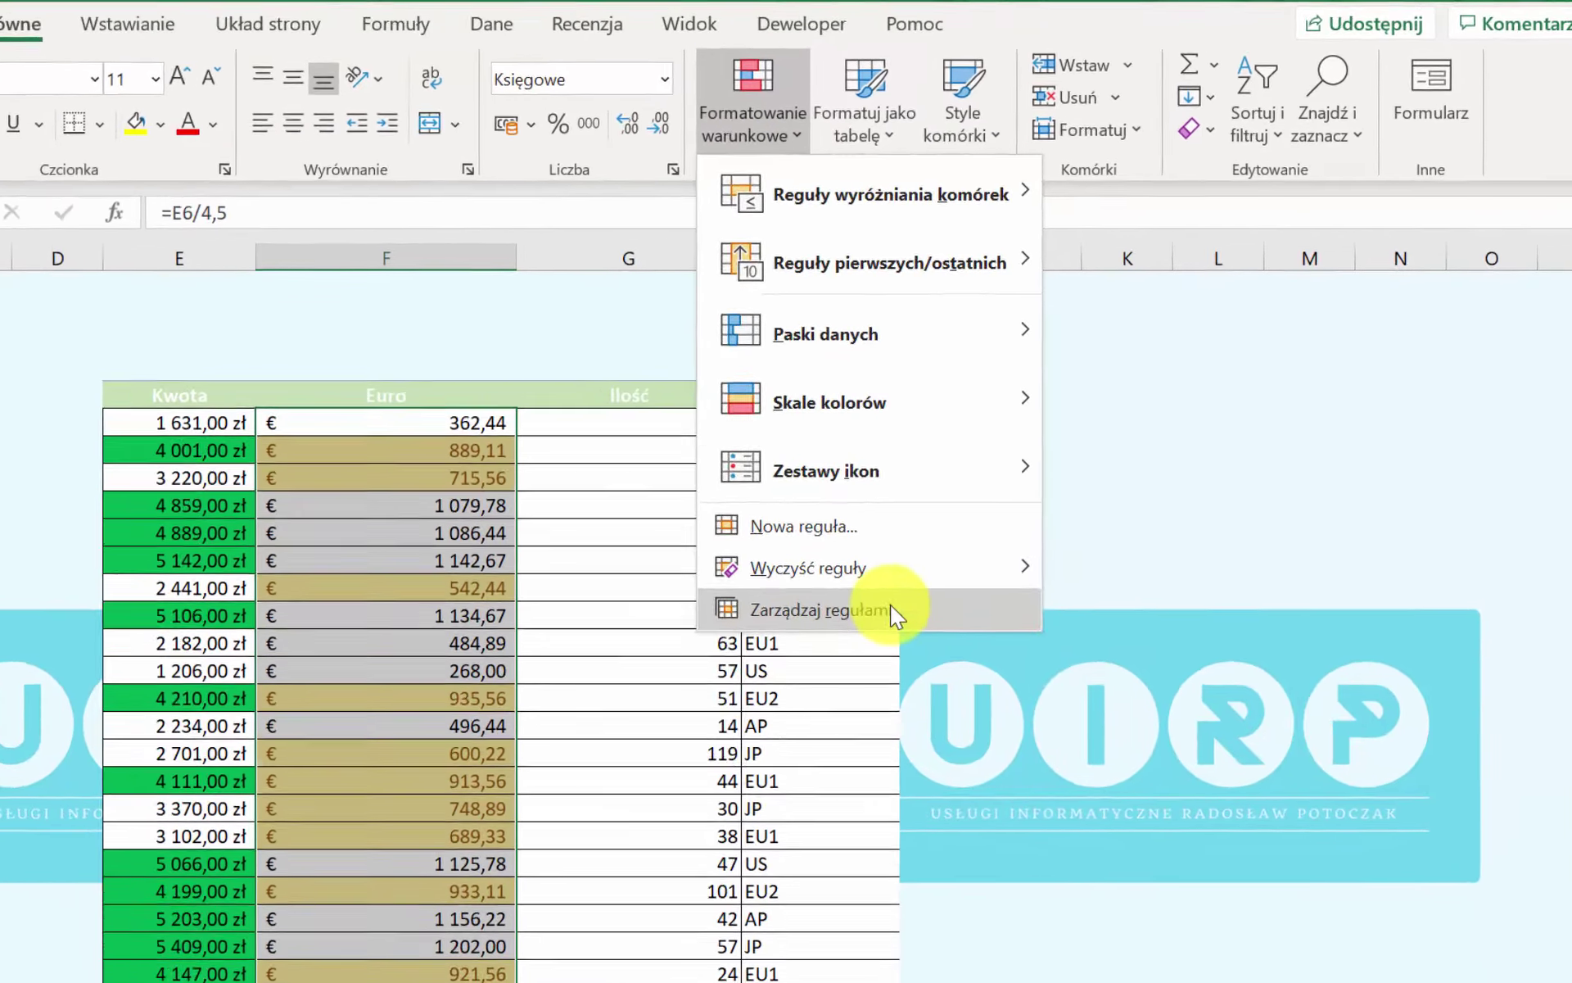
In Zarządzaj regułami, delete the 500–1000 yellow rule and confirm with OK.
left_click(947, 563)
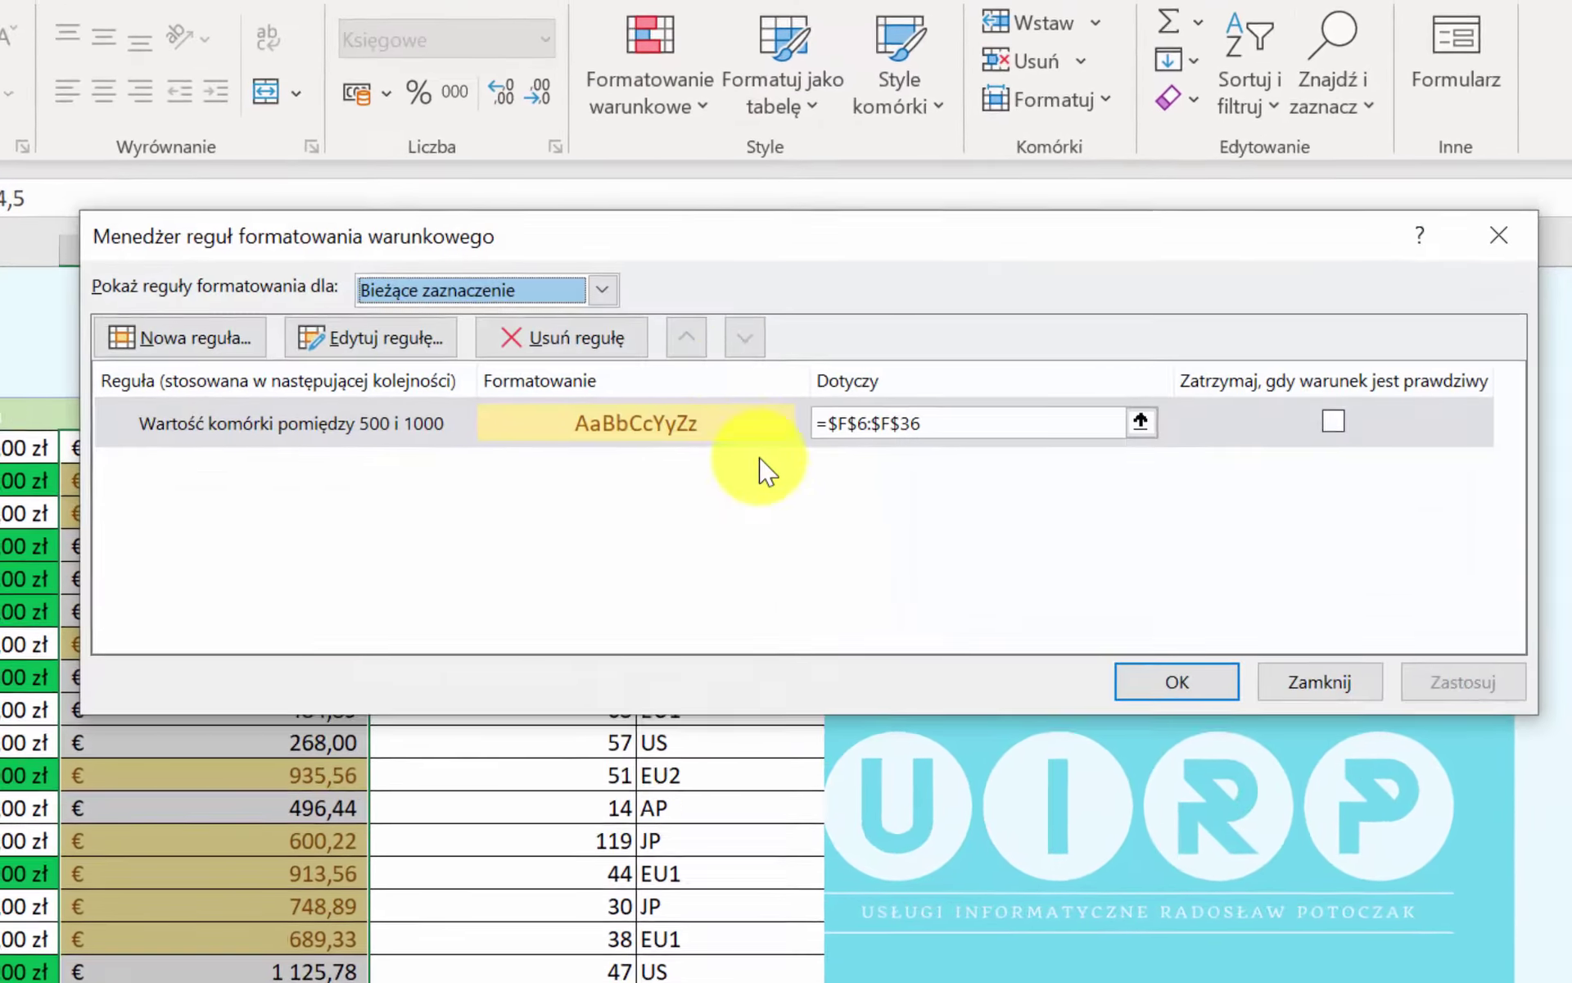
mouse_move(661, 246)
left_mouse_down()
mouse_move(770, 266)
mouse_move(655, 110)
left_mouse_up()
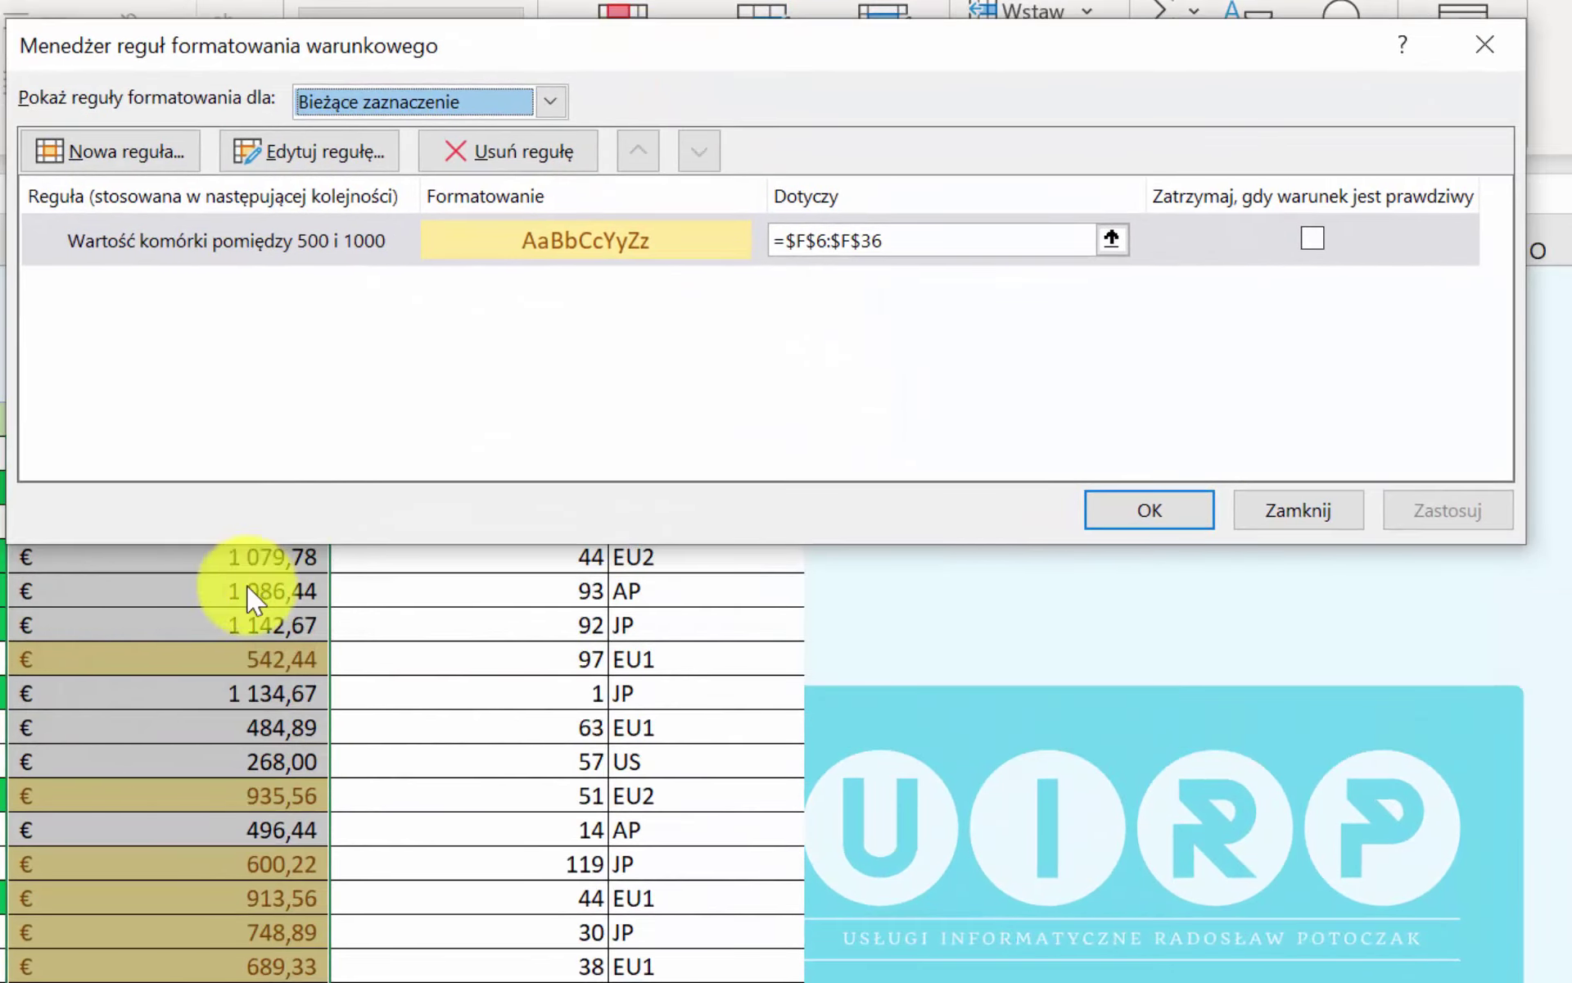
left_click(234, 245)
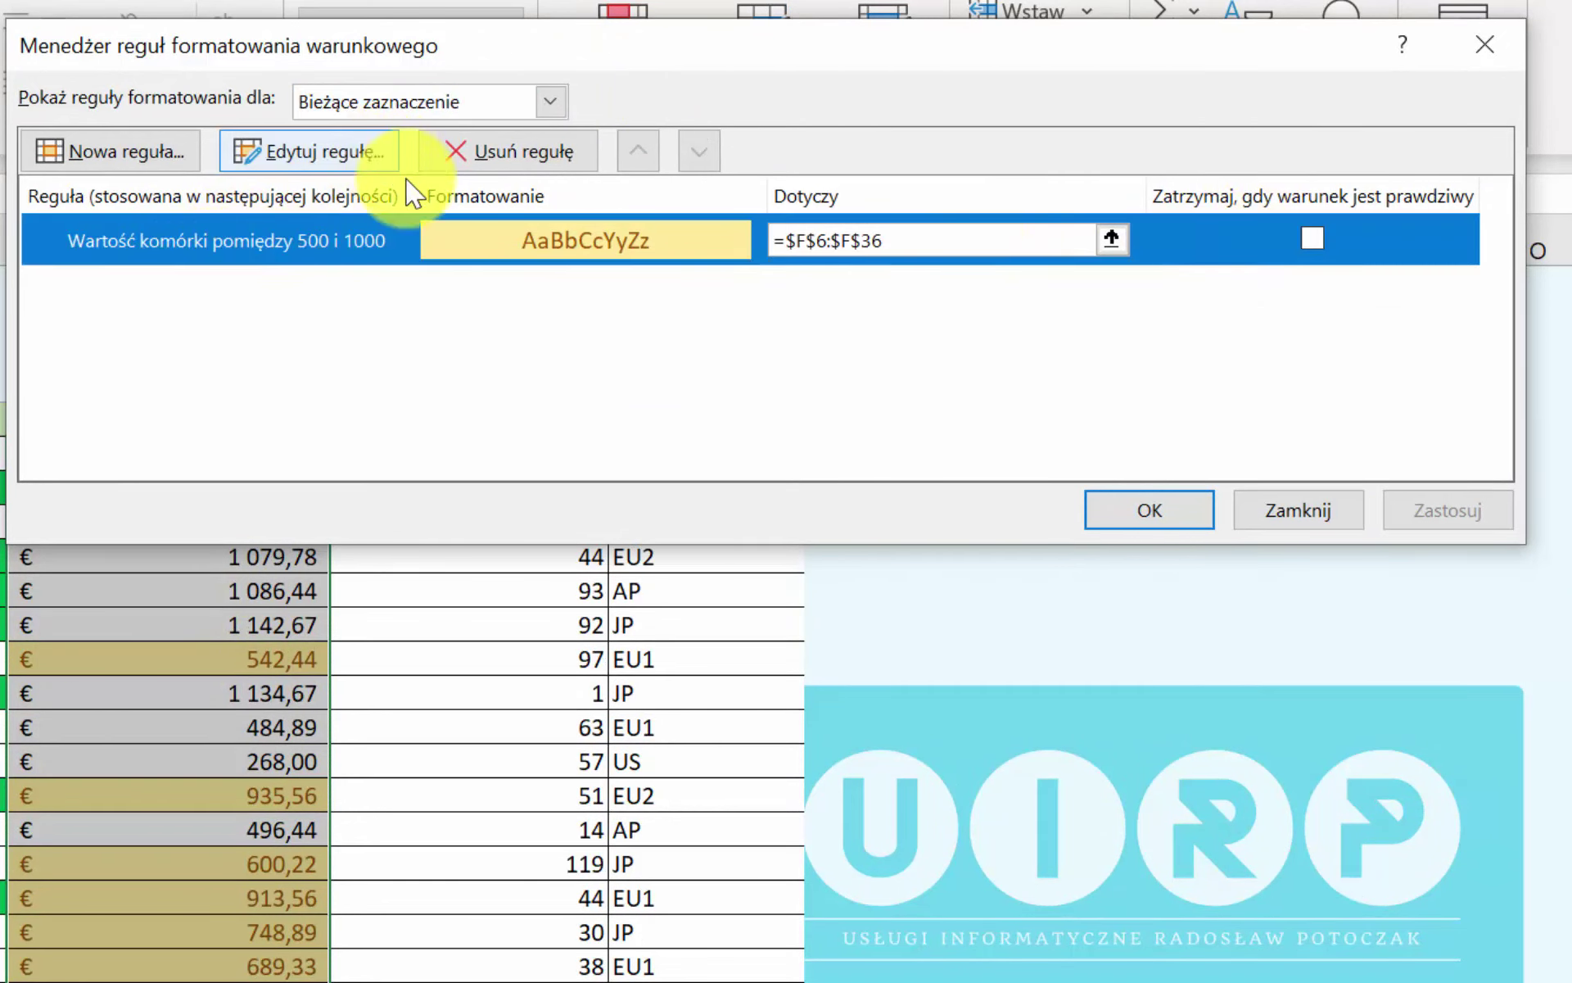
left_click_drag(1004, 51, 980, 204)
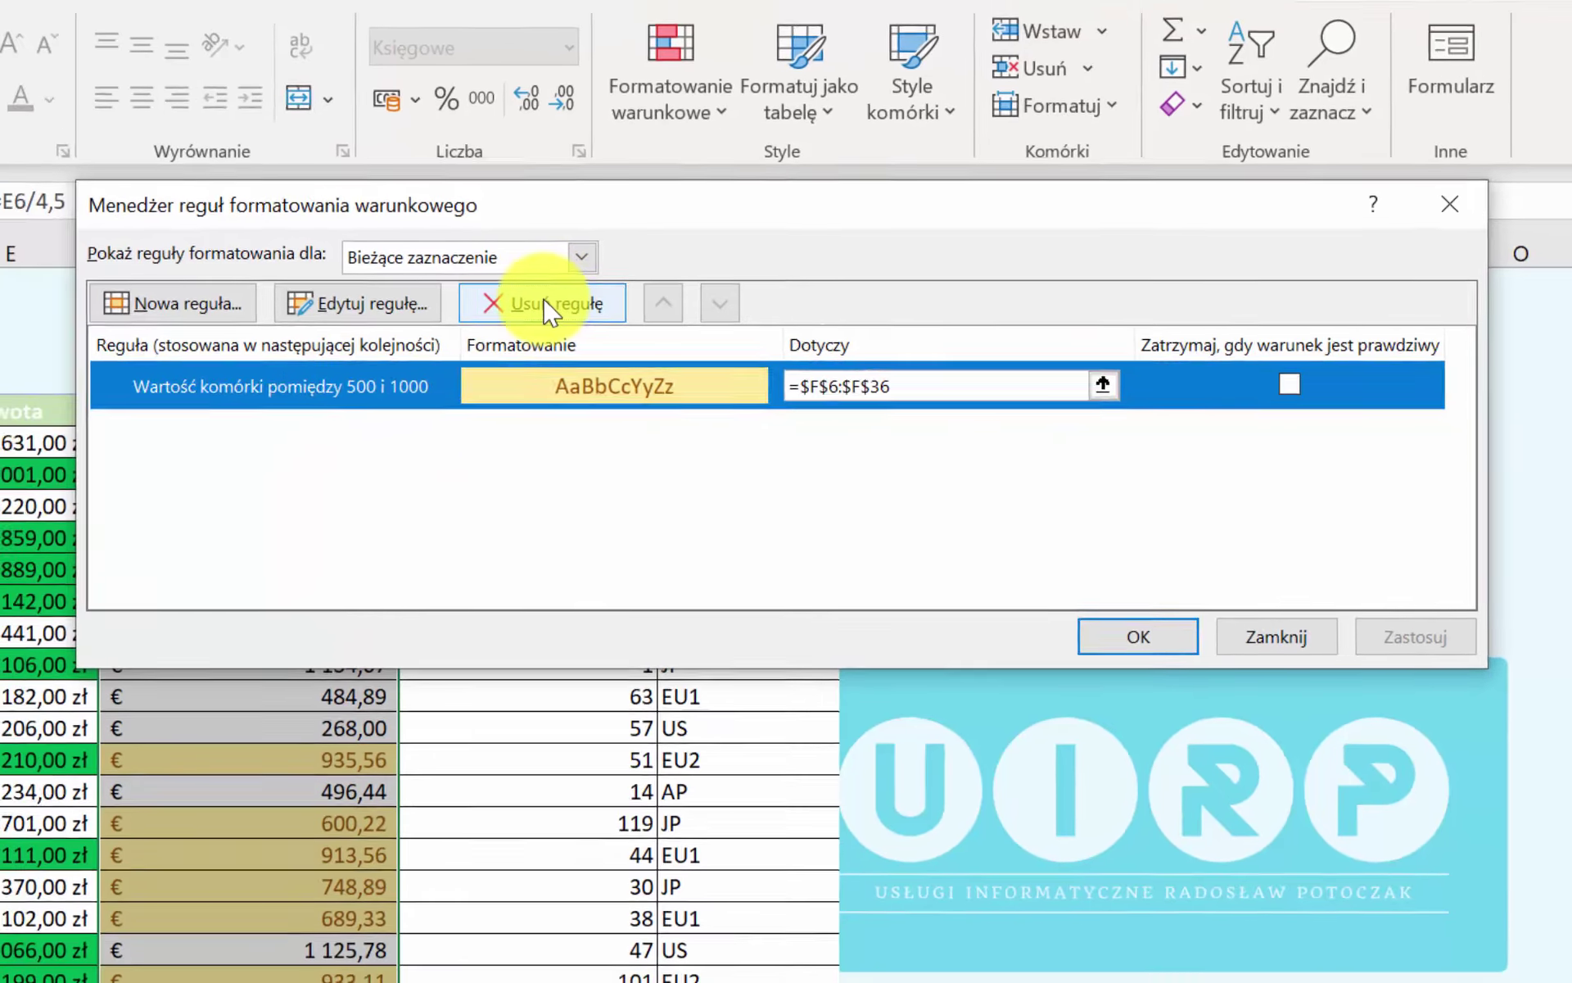
left_click(491, 305)
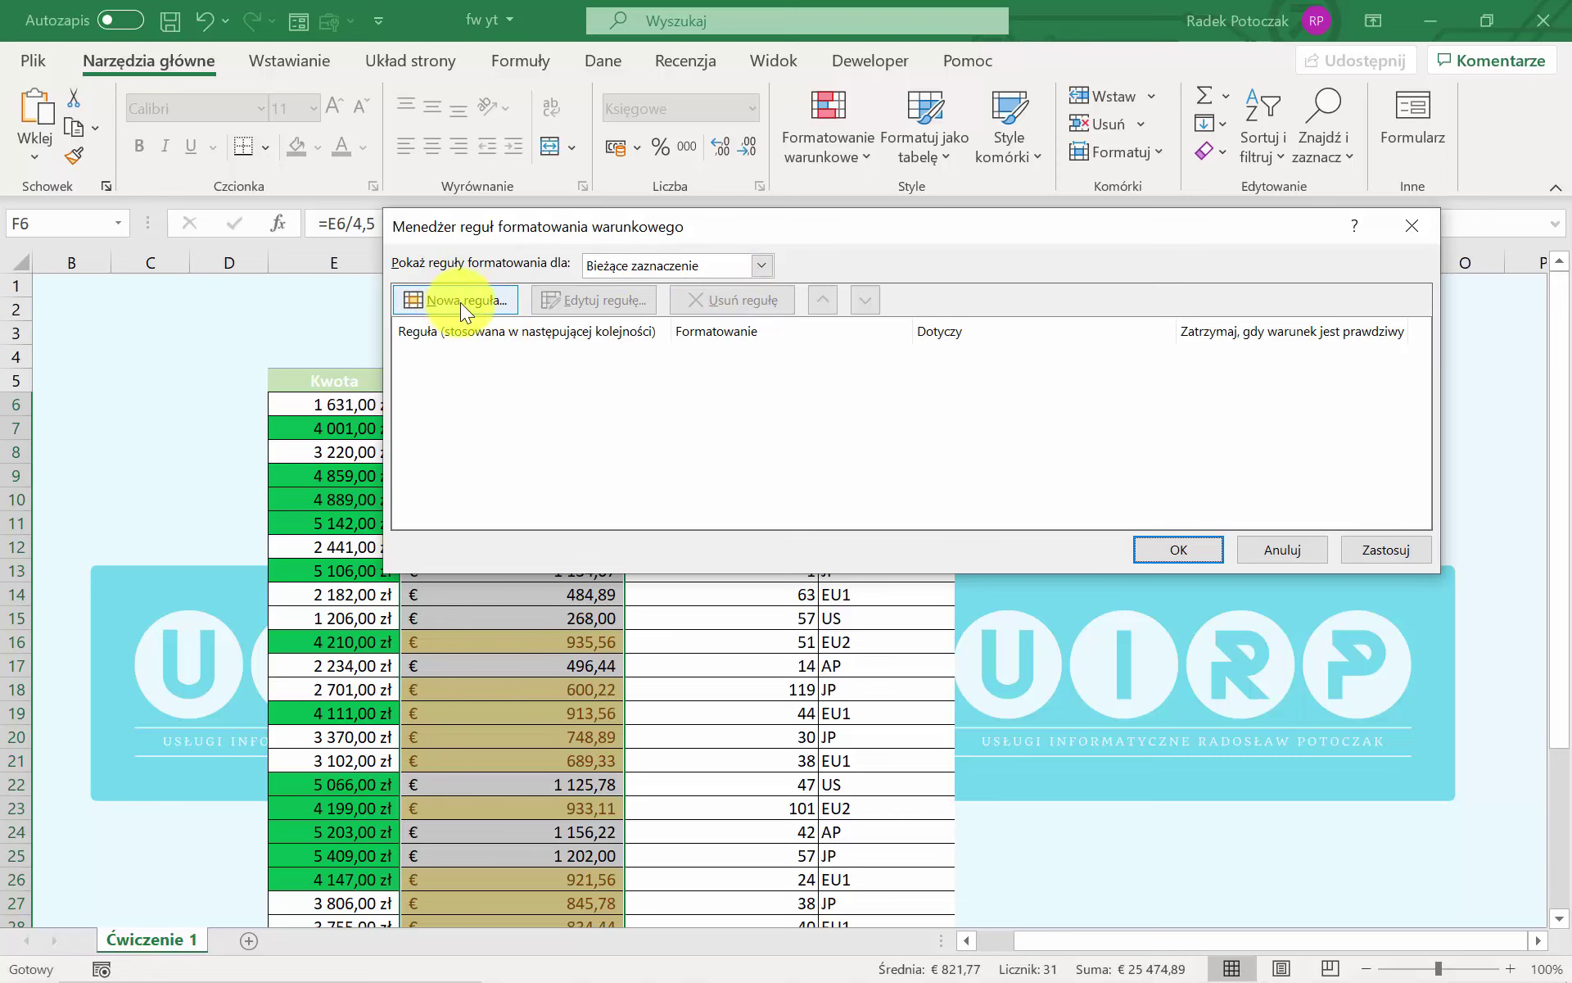
left_click(1145, 545)
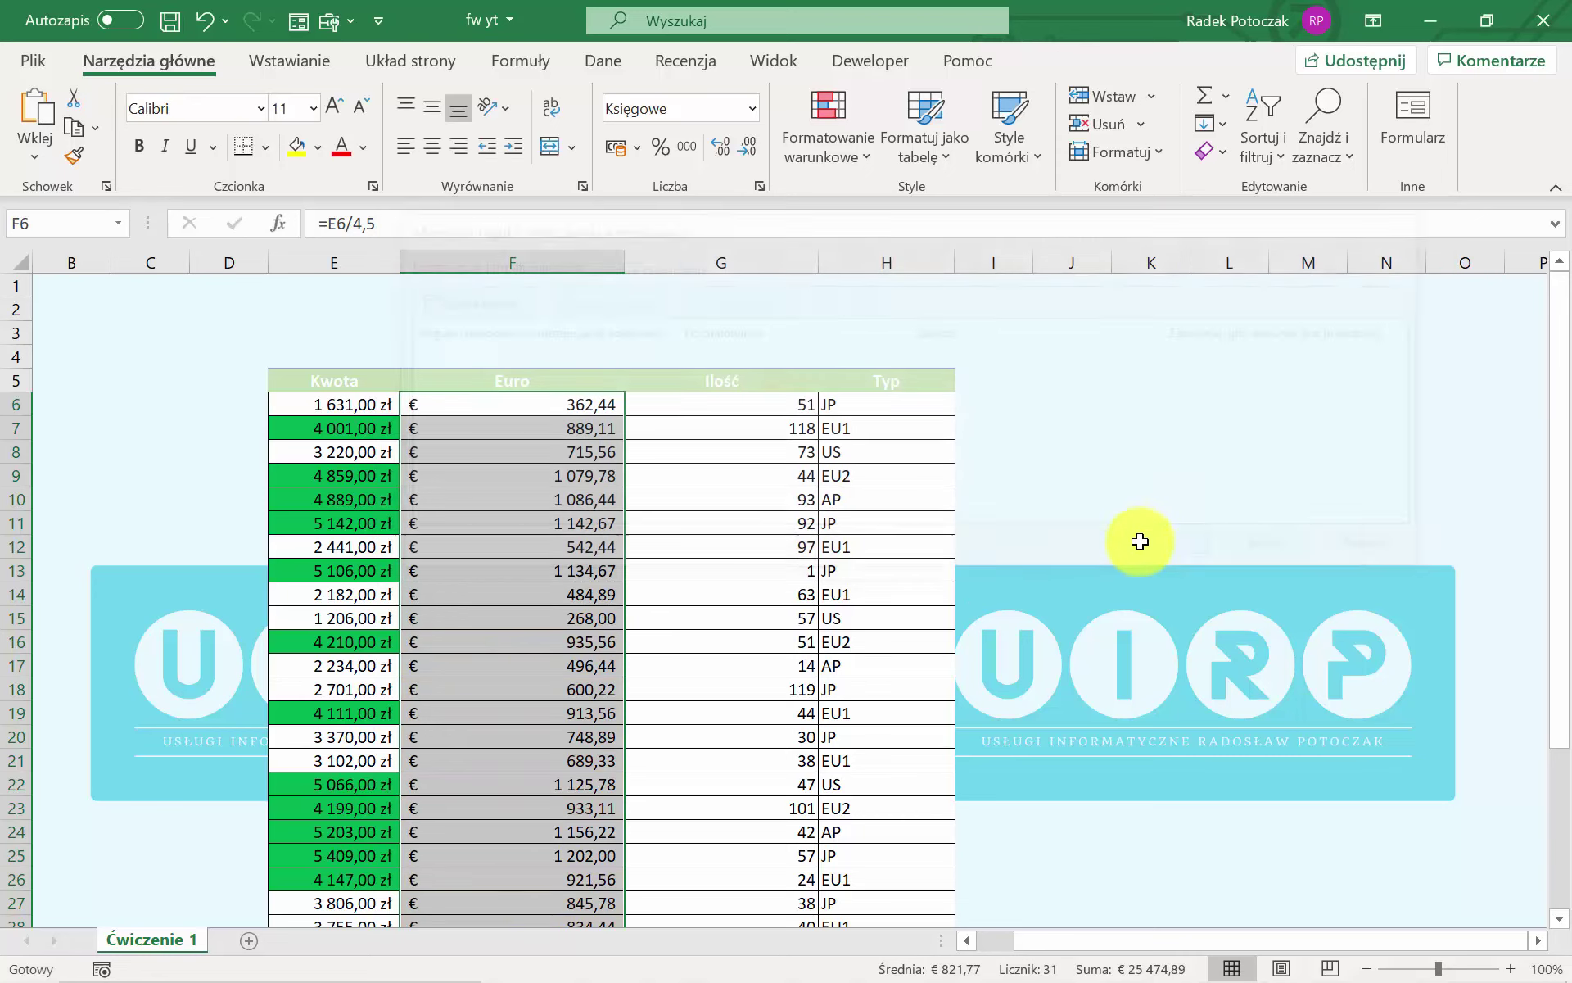
left_click(822, 127)
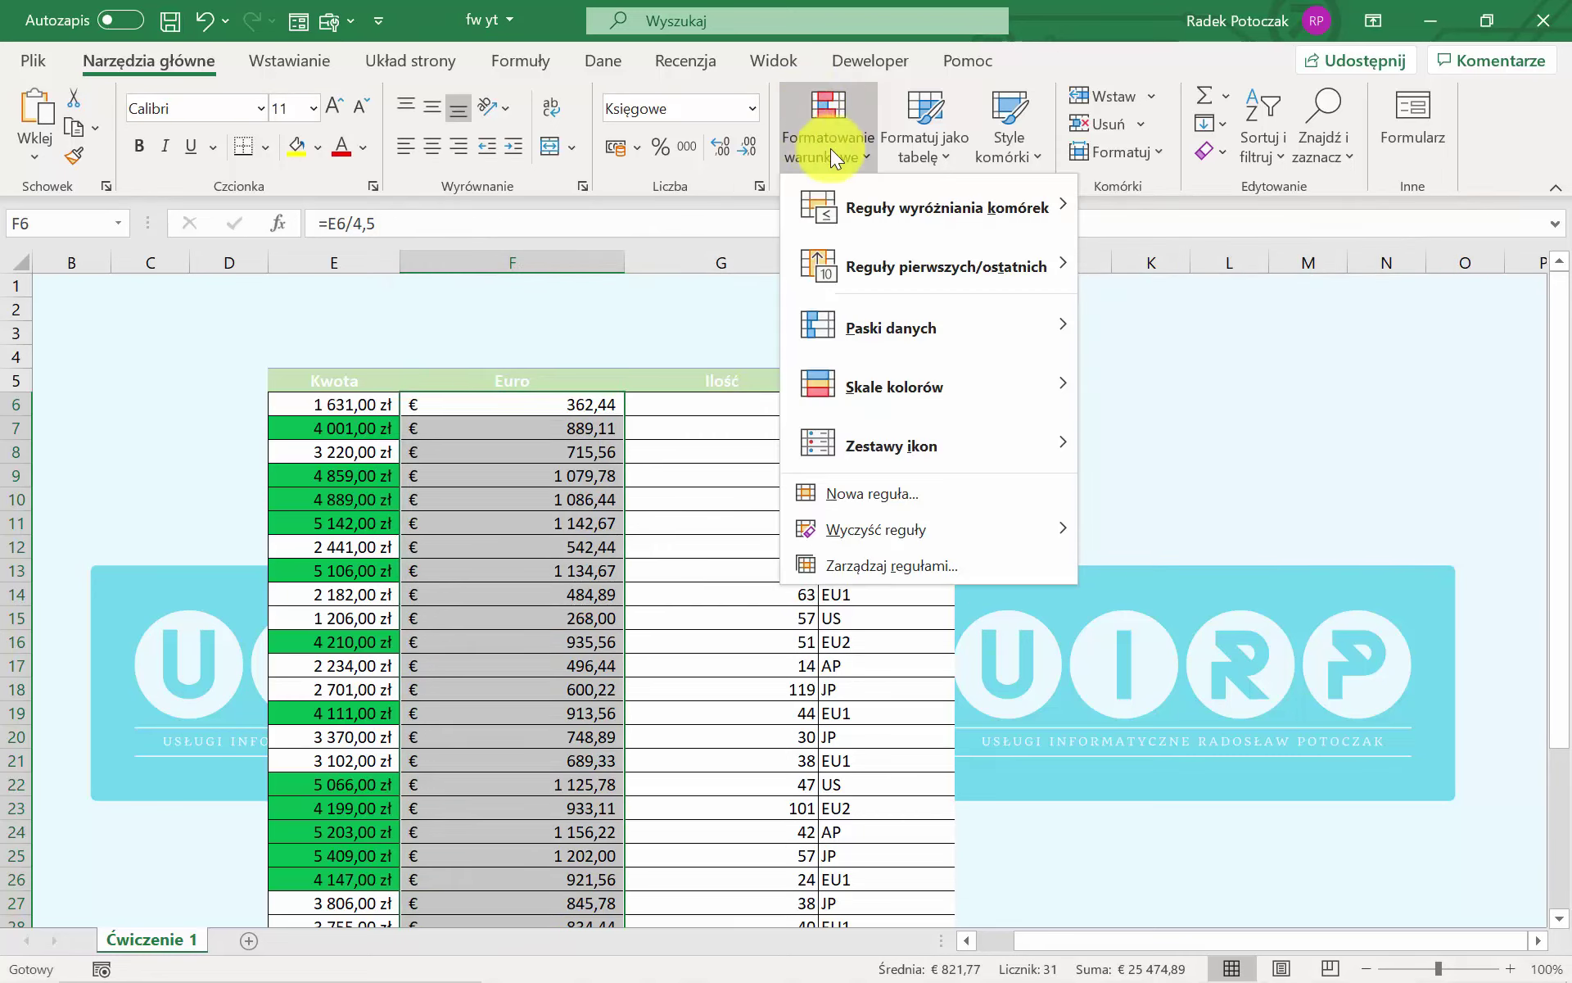
mouse_move(933, 208)
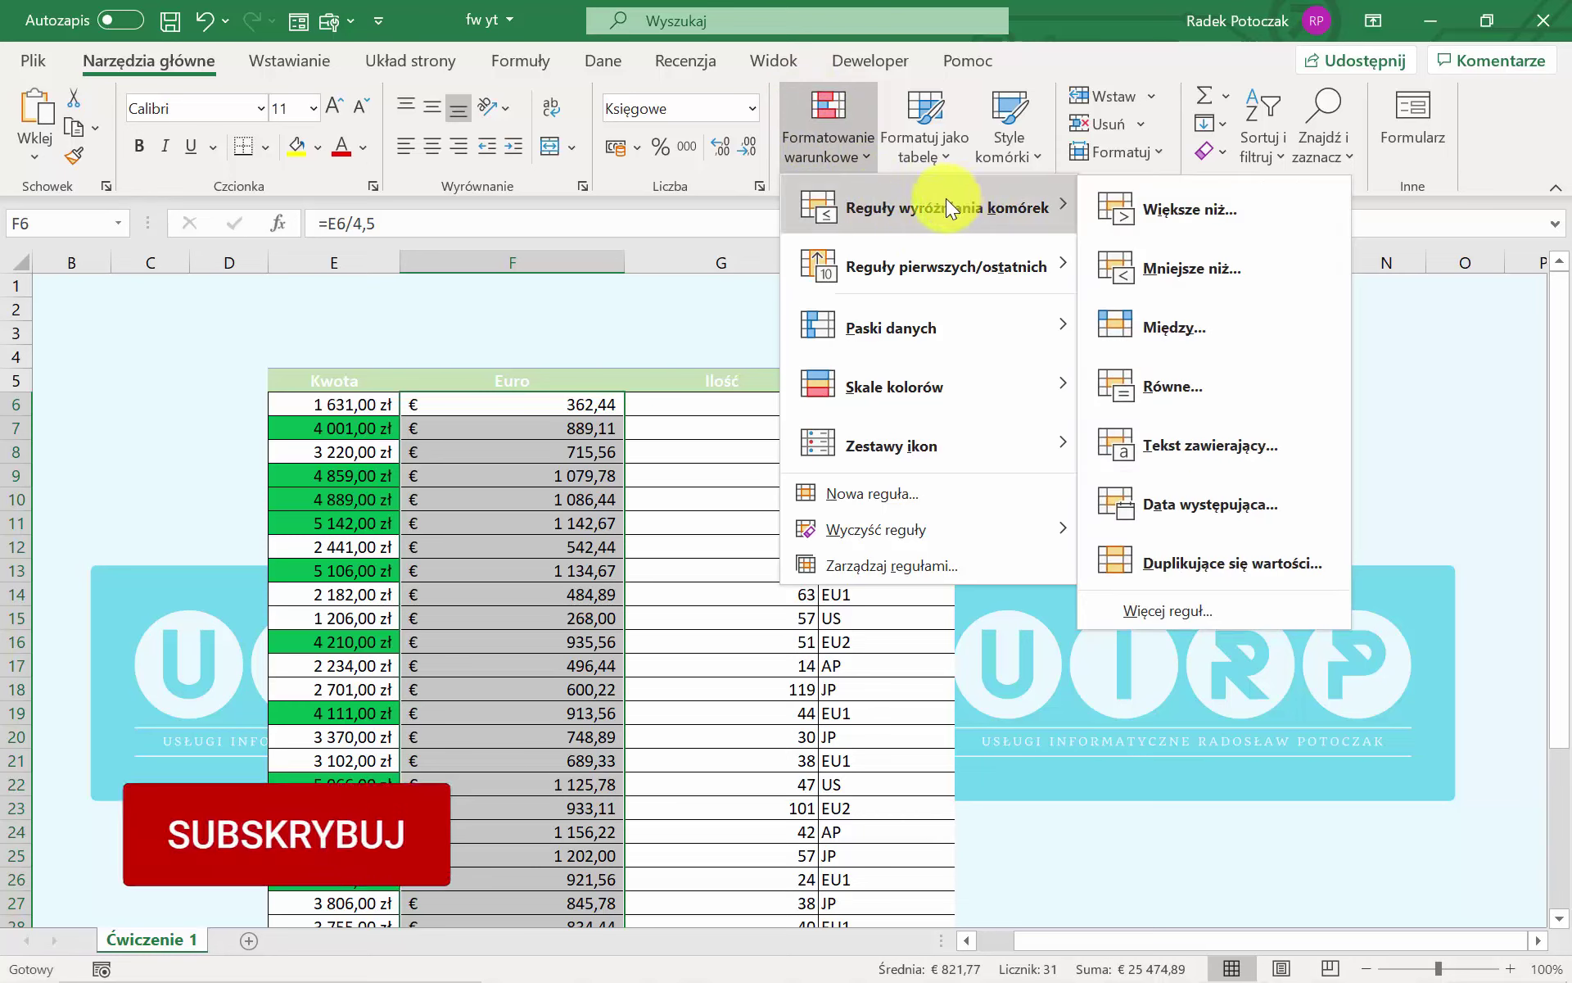
left_click(1063, 3)
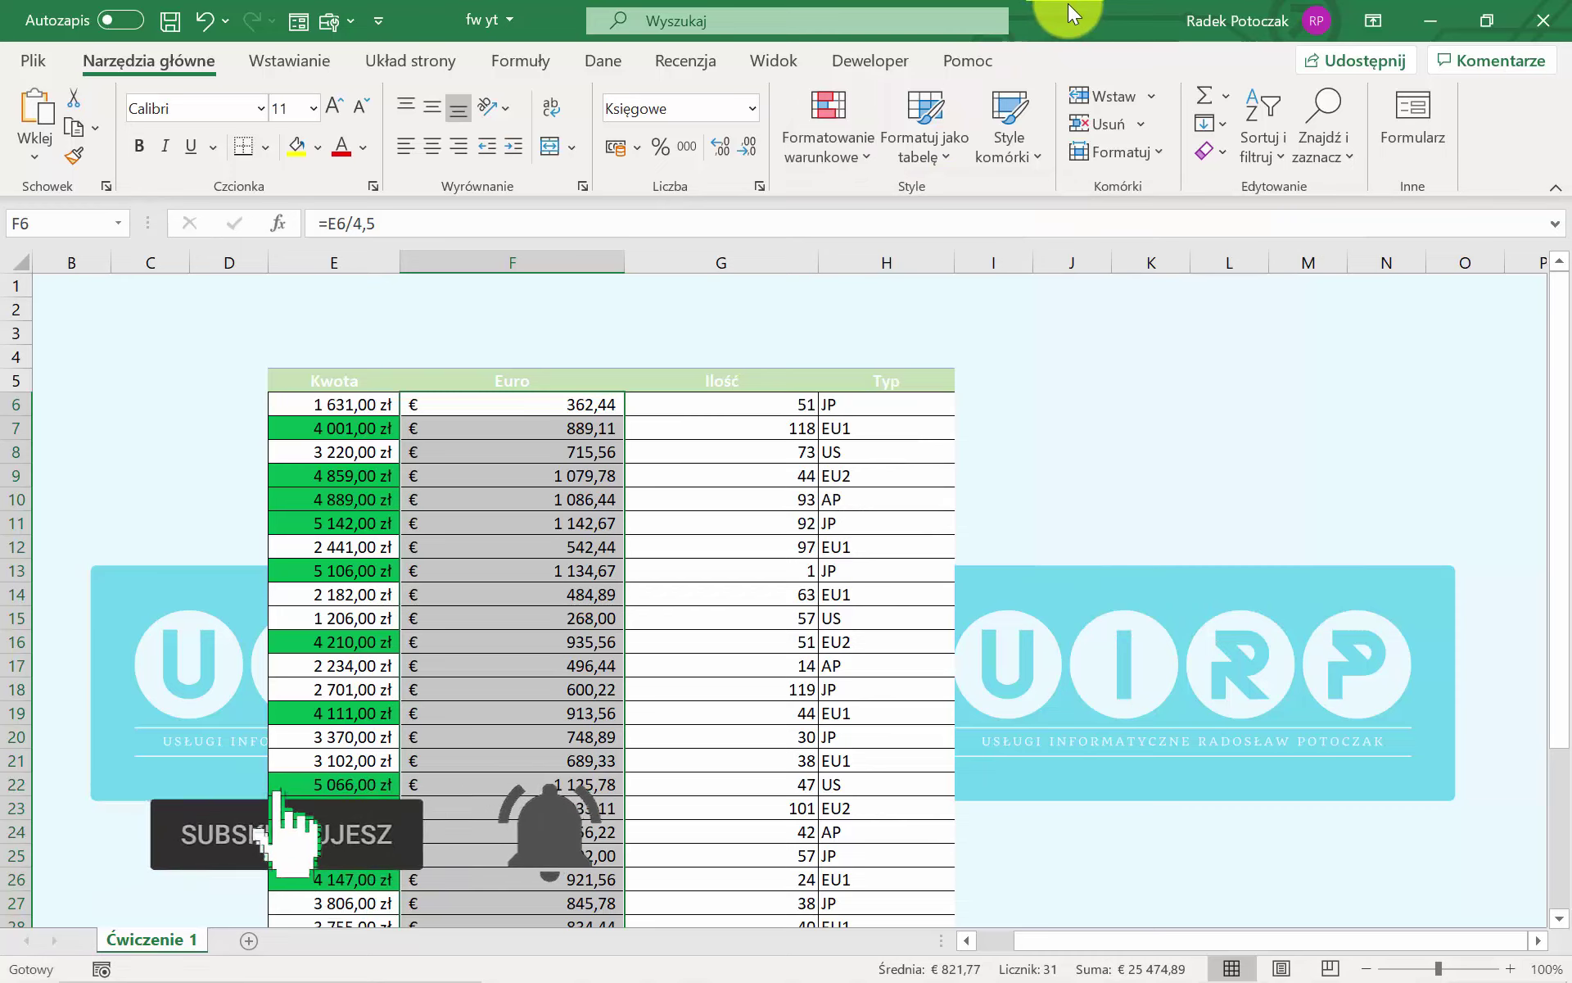